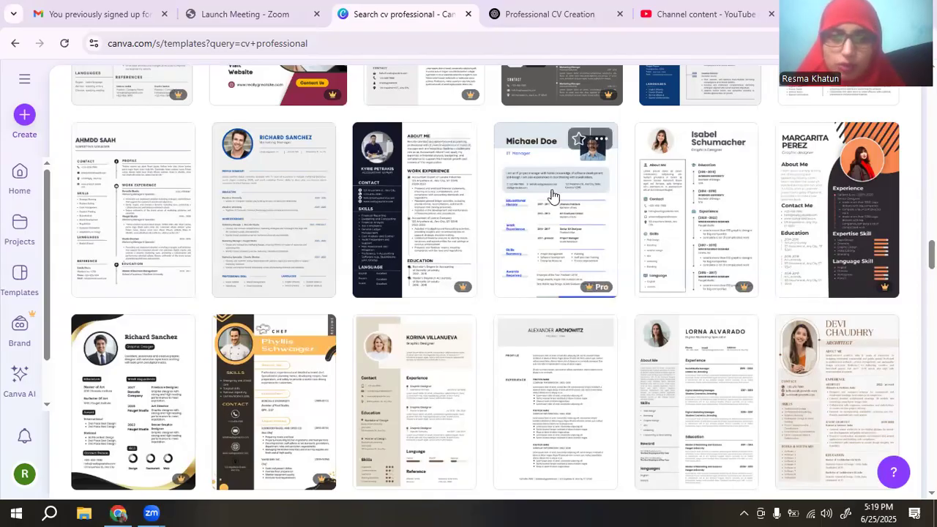
Scroll through the page, then go back to the Canva home page.
scroll(553, 196, down, 1)
scroll(553, 196, down, 2)
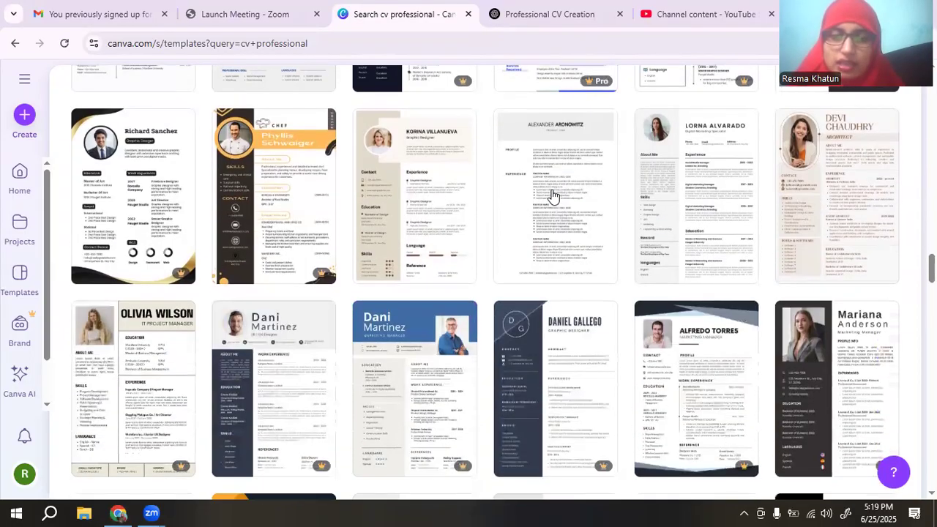
scroll(553, 196, up, 5)
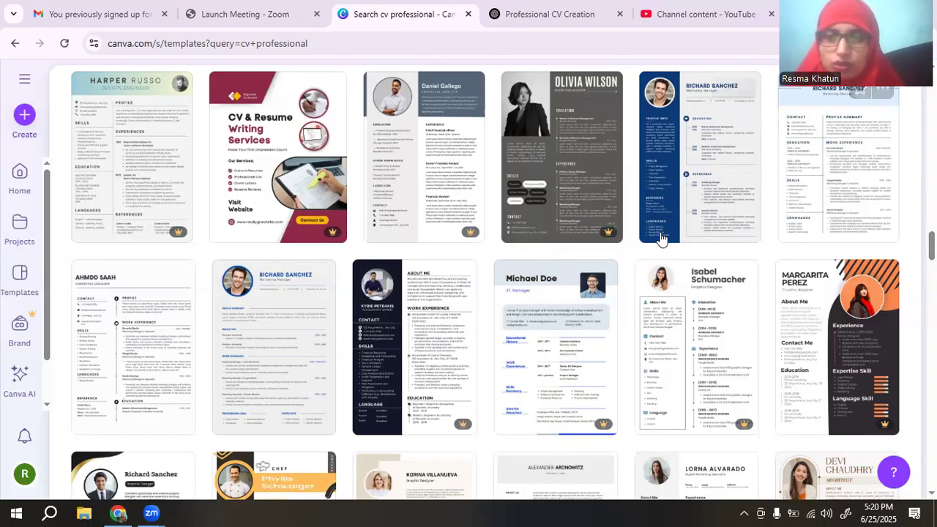
scroll(234, 158, up, 2)
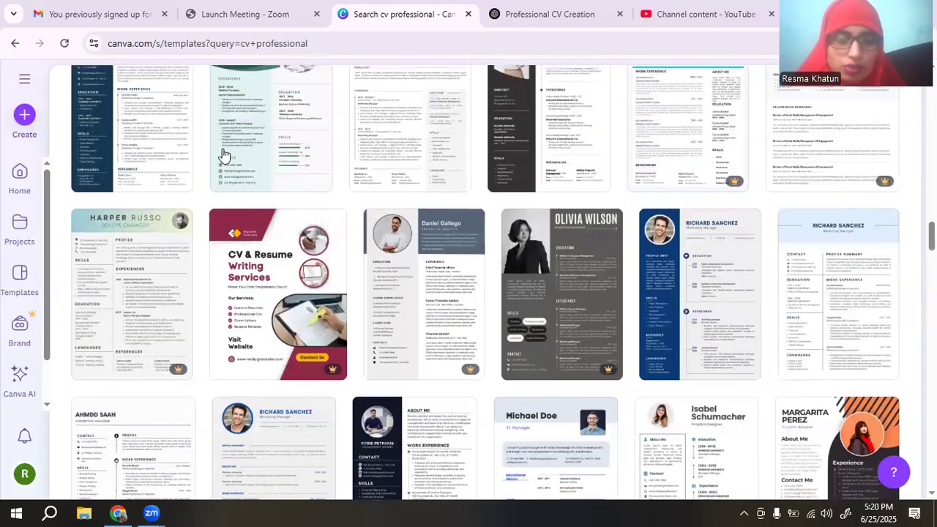
scroll(223, 154, down, 1)
scroll(766, 190, up, 3)
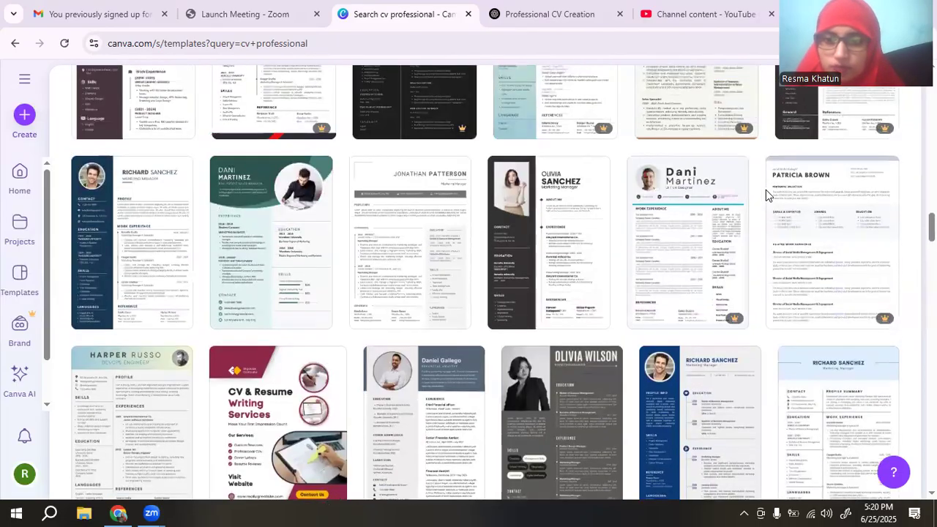
scroll(765, 190, down, 2)
scroll(767, 195, down, 1)
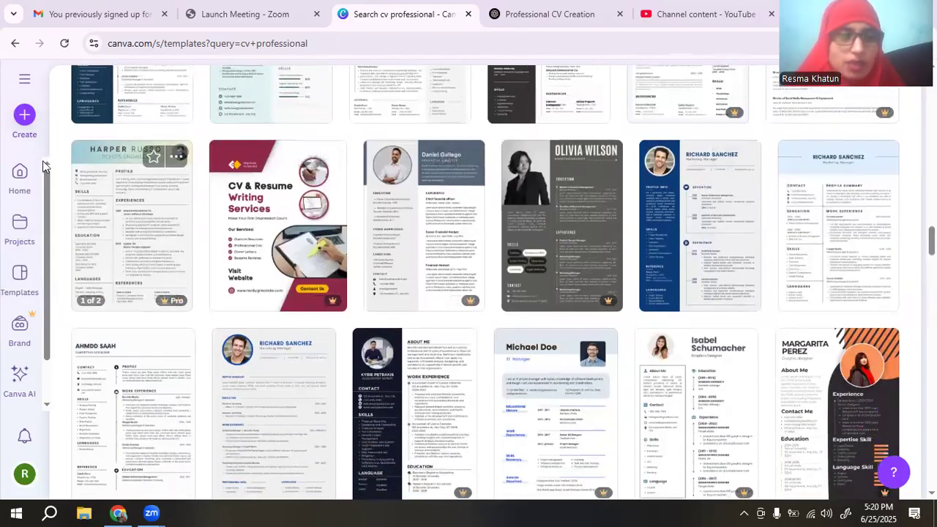
click(16, 182)
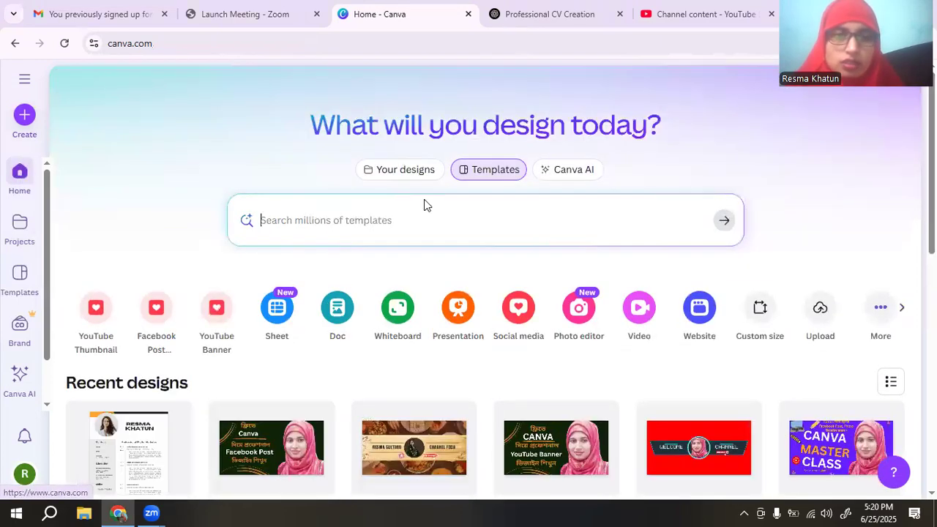
click(688, 9)
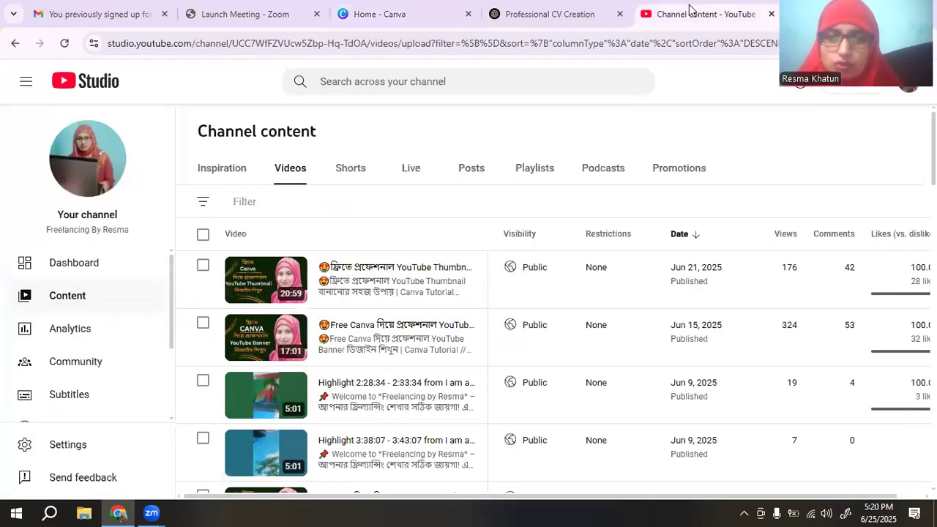
mouse_move(304, 290)
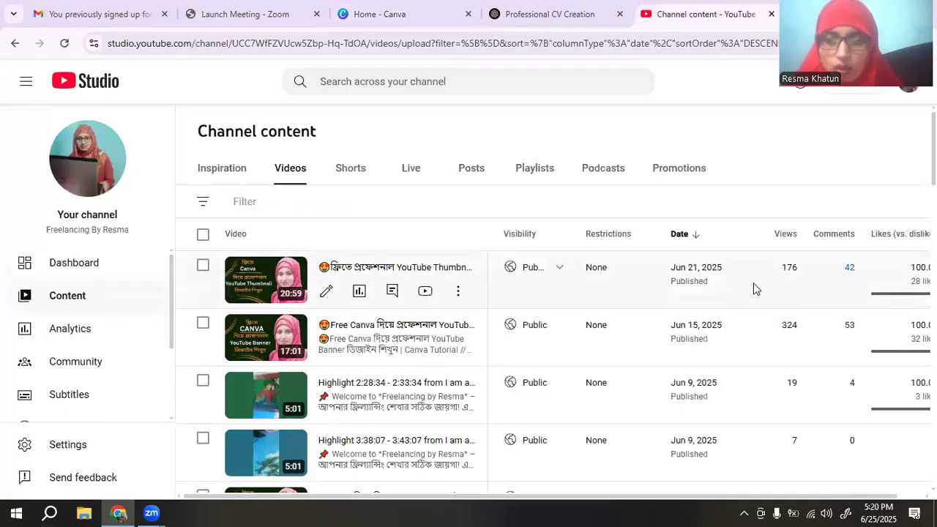
scroll(747, 282, down, 2)
scroll(583, 348, down, 1)
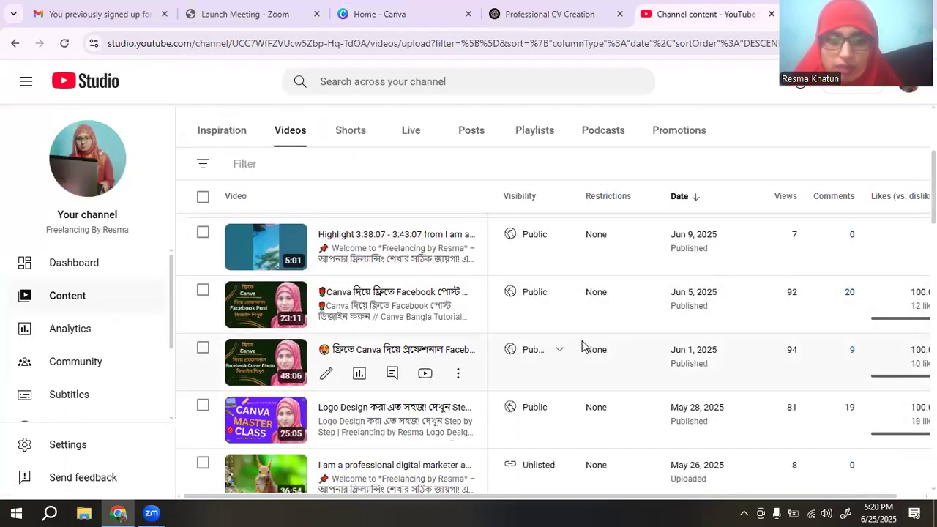
scroll(644, 318, up, 3)
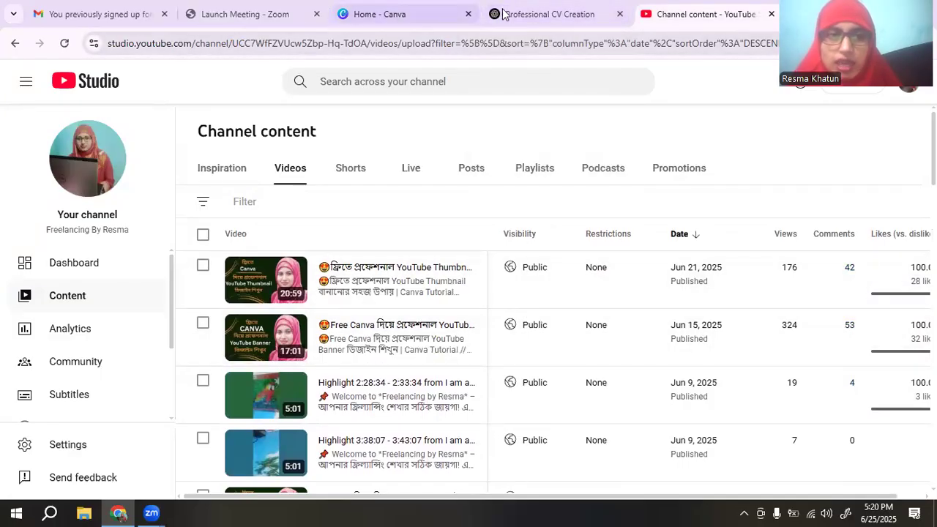
click(421, 14)
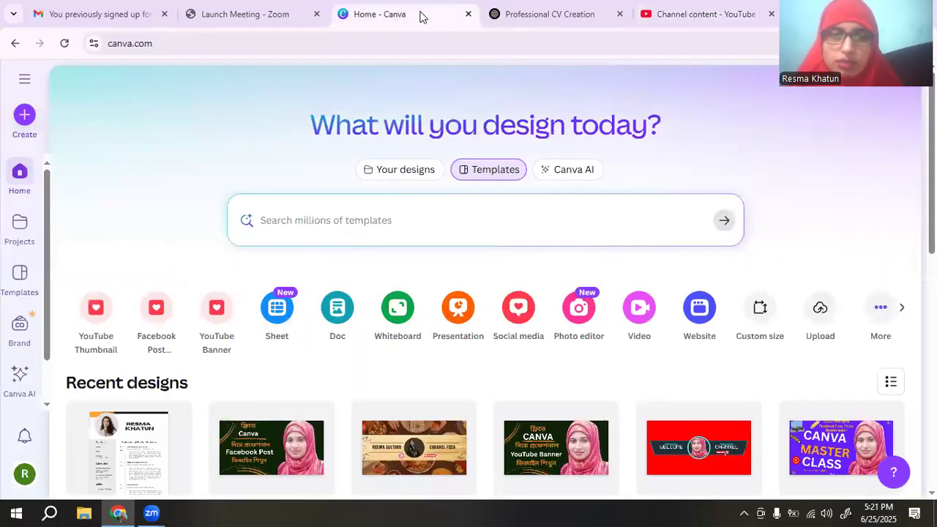
Search Canva templates for 'cv' and run the 'cv professional' suggestion.
click(354, 219)
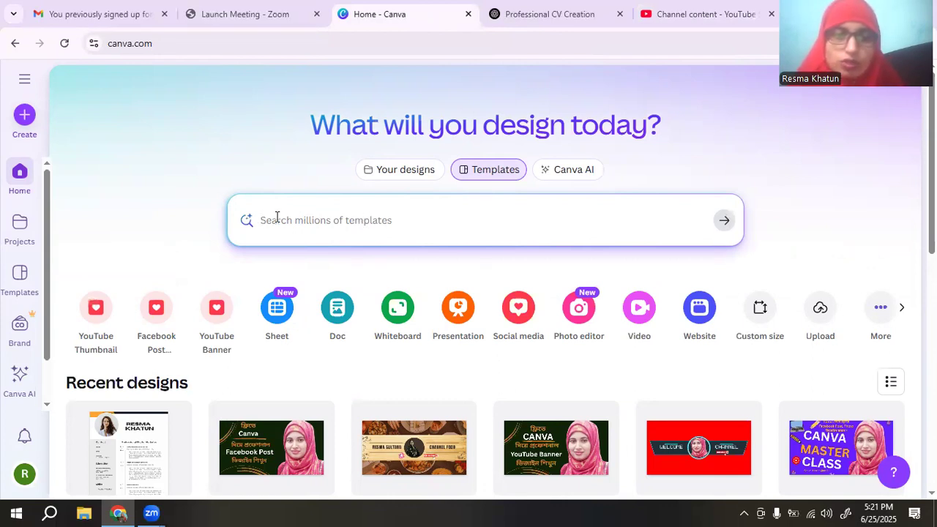
click(314, 217)
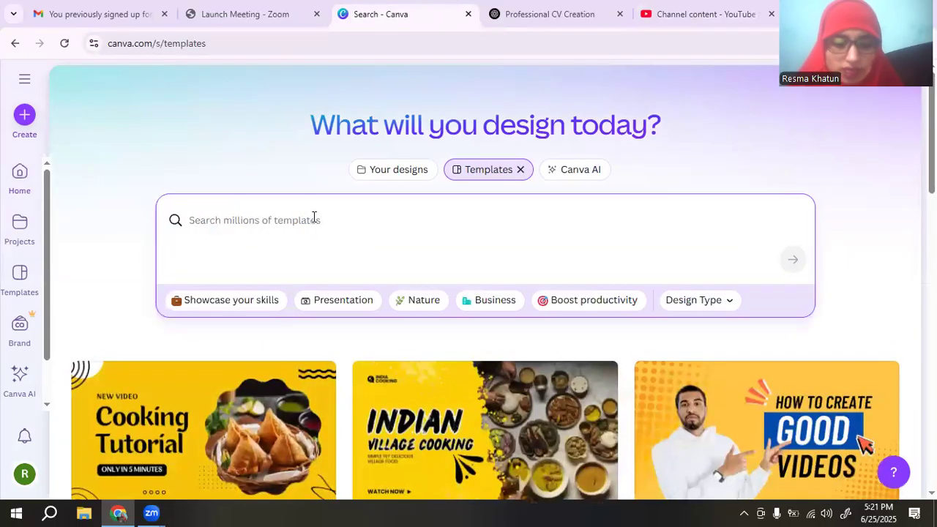
text(cv)
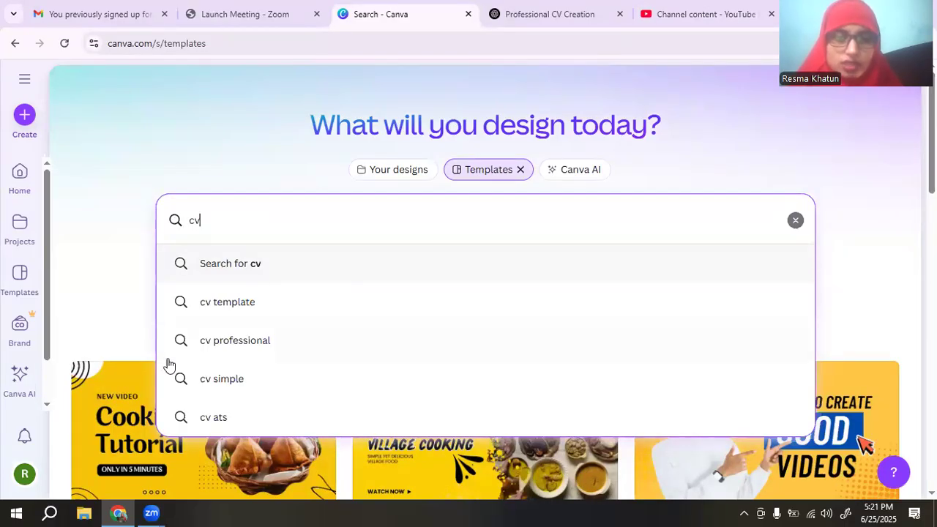
click(235, 340)
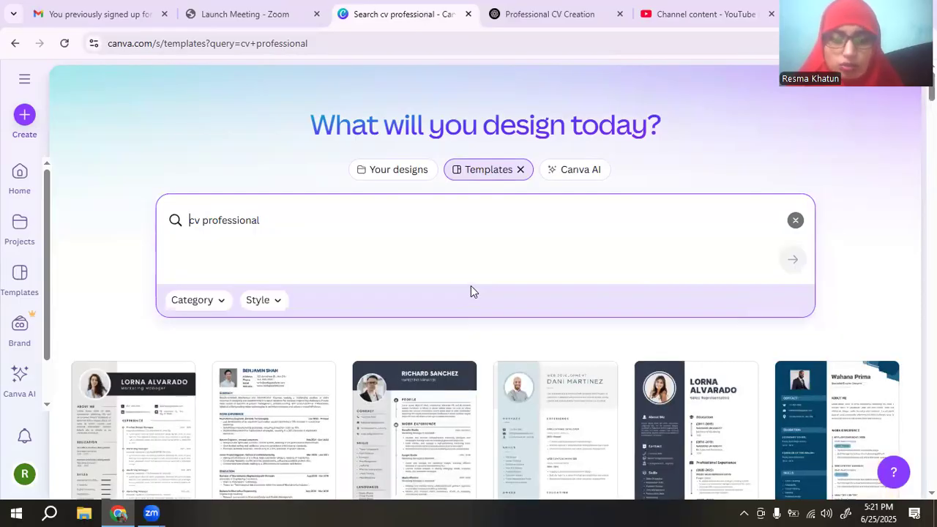
Scroll the cv professional results and preview the blue Marketing Manager CV template.
scroll(700, 352, down, 2)
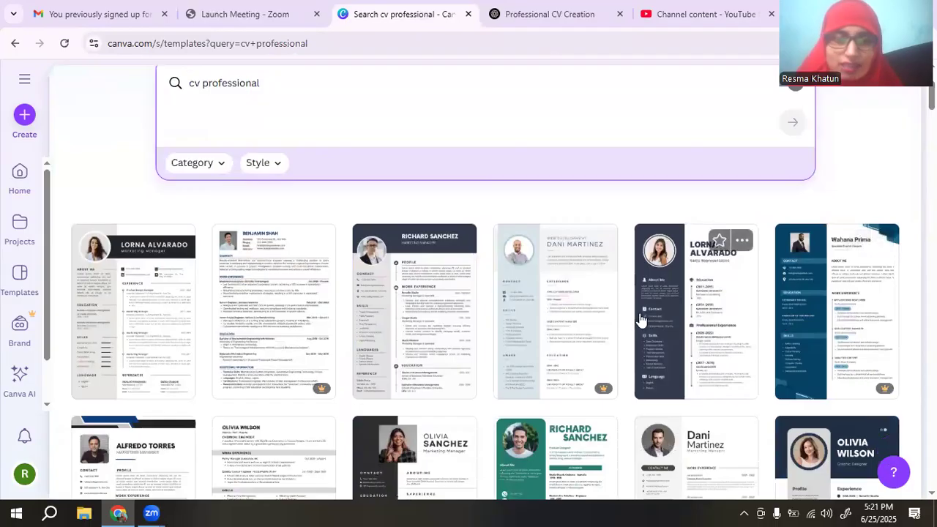
scroll(641, 320, down, 1)
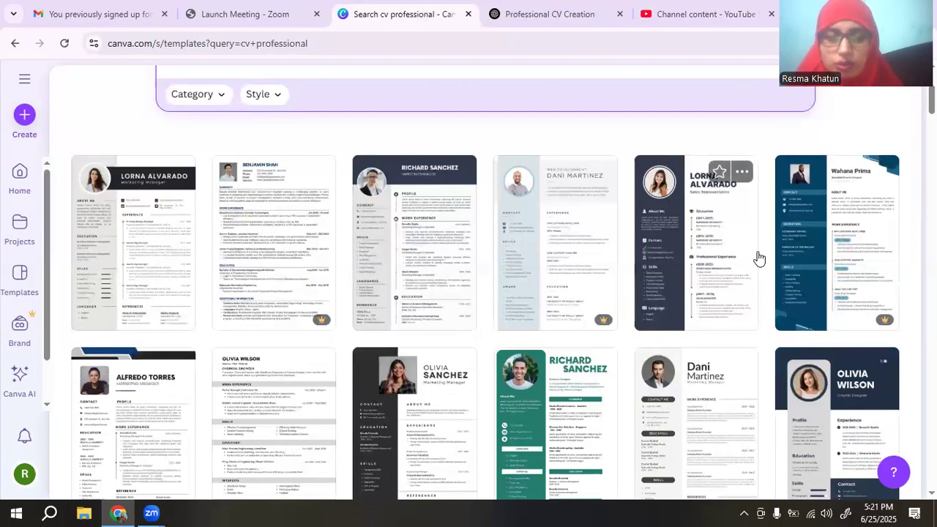
scroll(759, 259, down, 1)
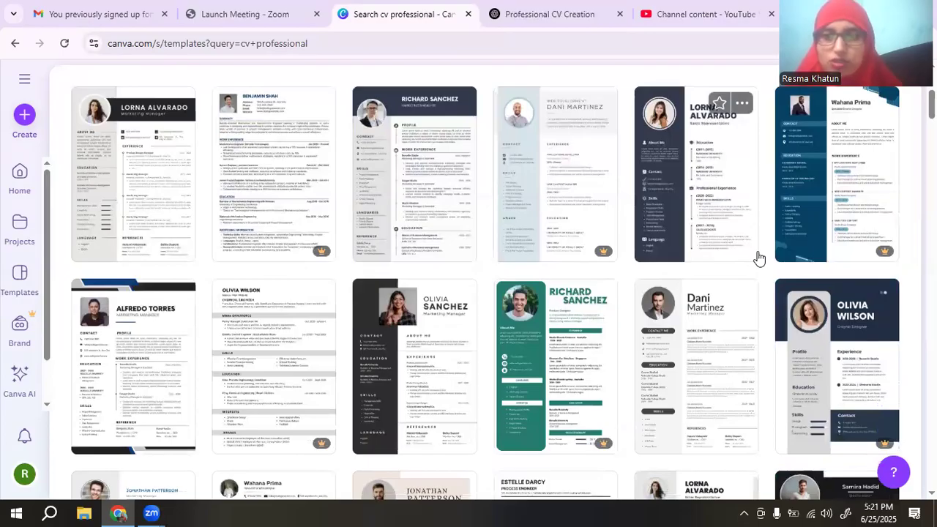
scroll(554, 351, down, 5)
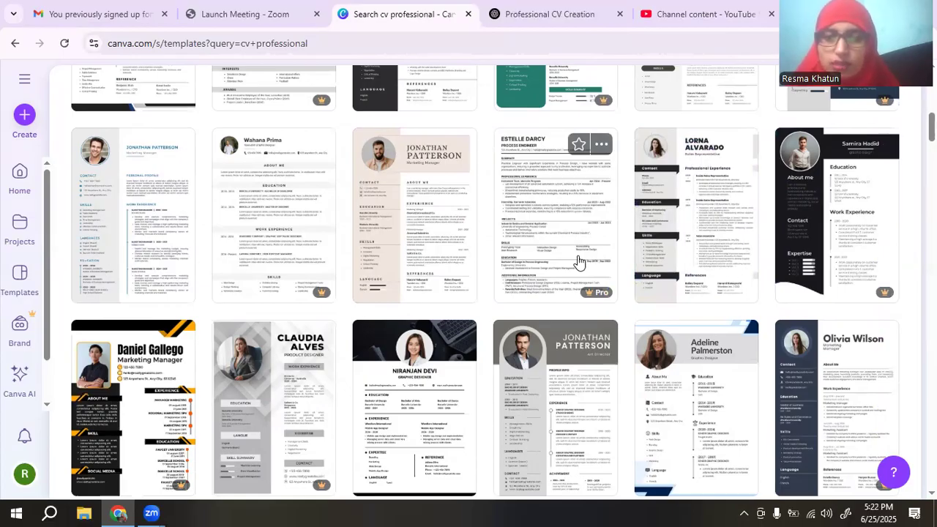
scroll(578, 262, down, 3)
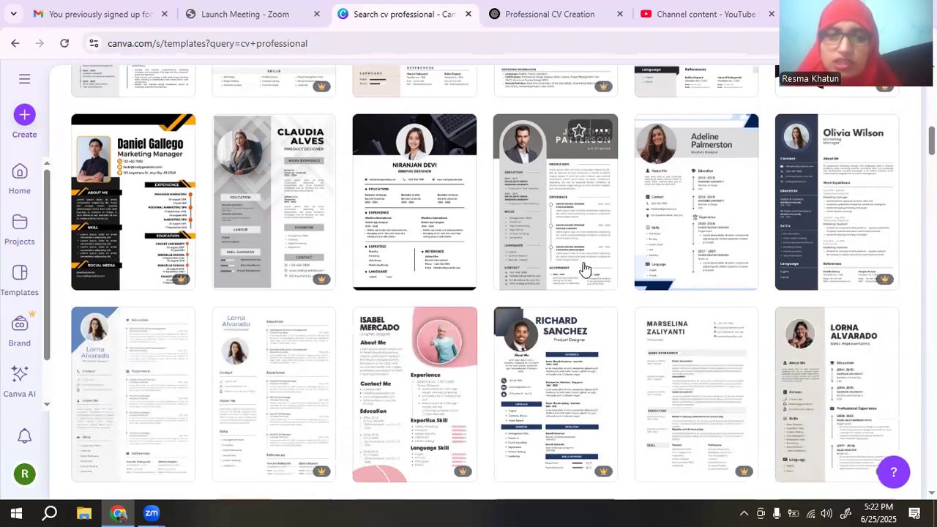
scroll(584, 269, down, 2)
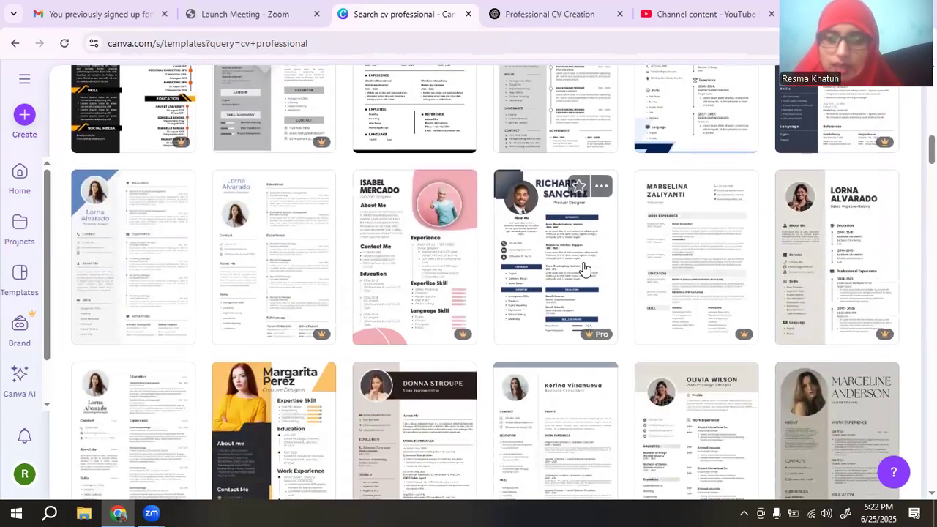
scroll(584, 269, down, 7)
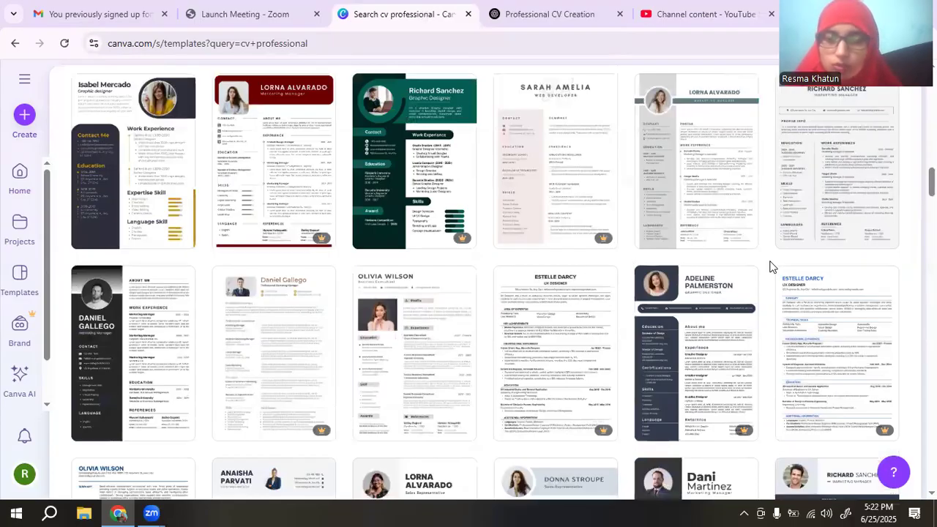
scroll(770, 267, down, 4)
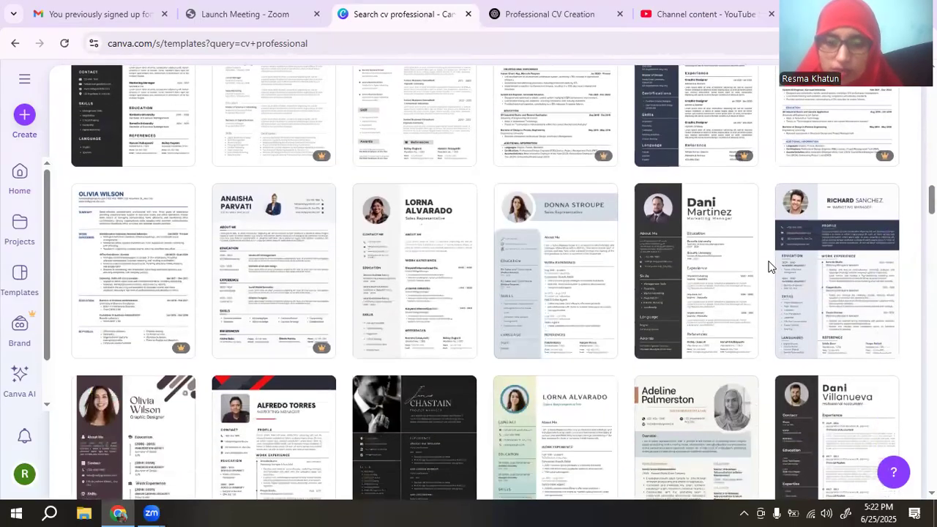
scroll(770, 267, down, 7)
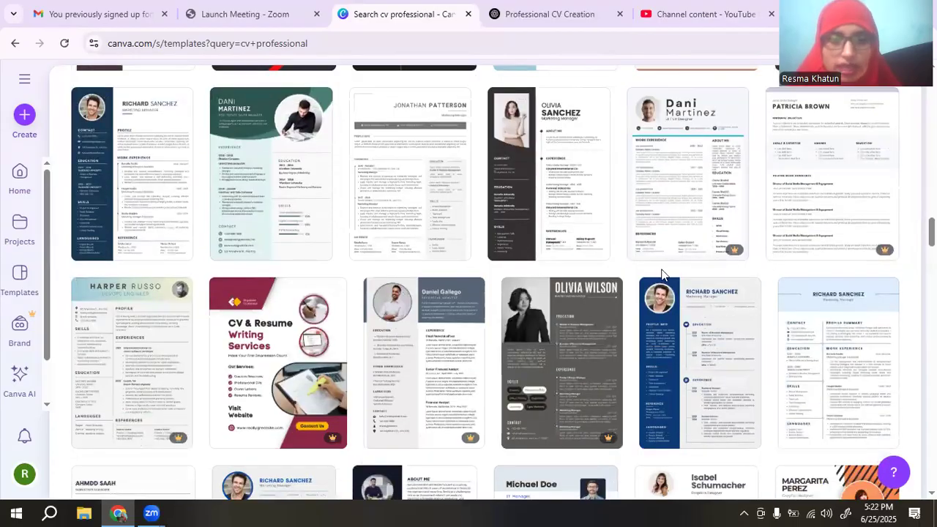
scroll(711, 242, down, 2)
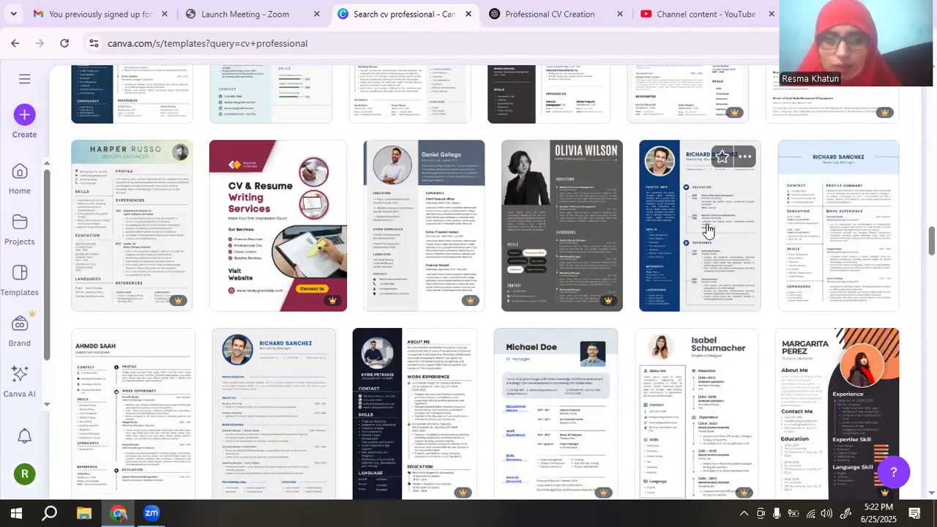
scroll(708, 230, up, 1)
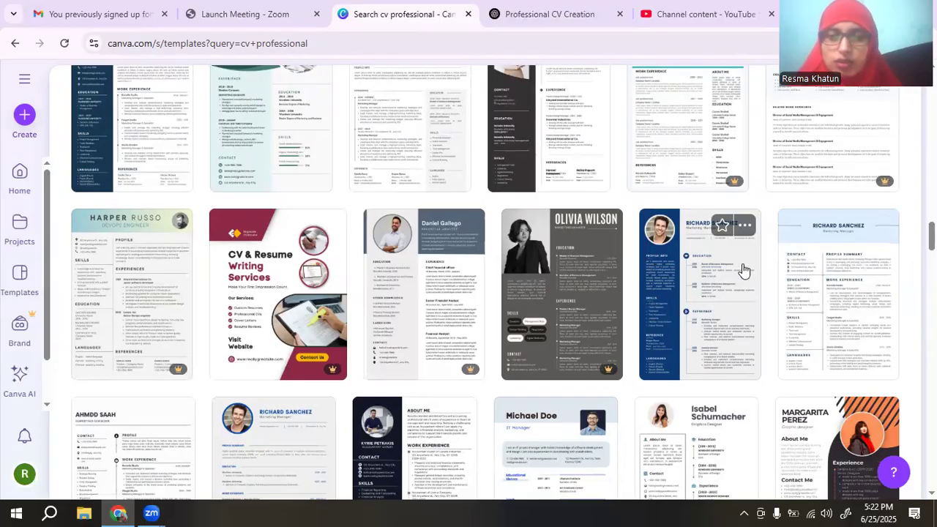
click(681, 288)
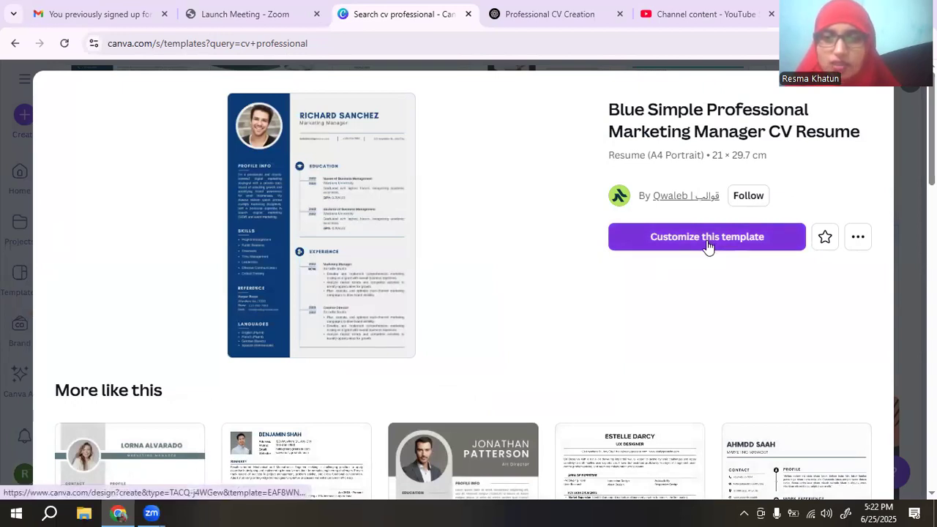
Scroll the results again and open the Blue Simple Professional Marketing Manager CV Resume card.
scroll(710, 317, down, 4)
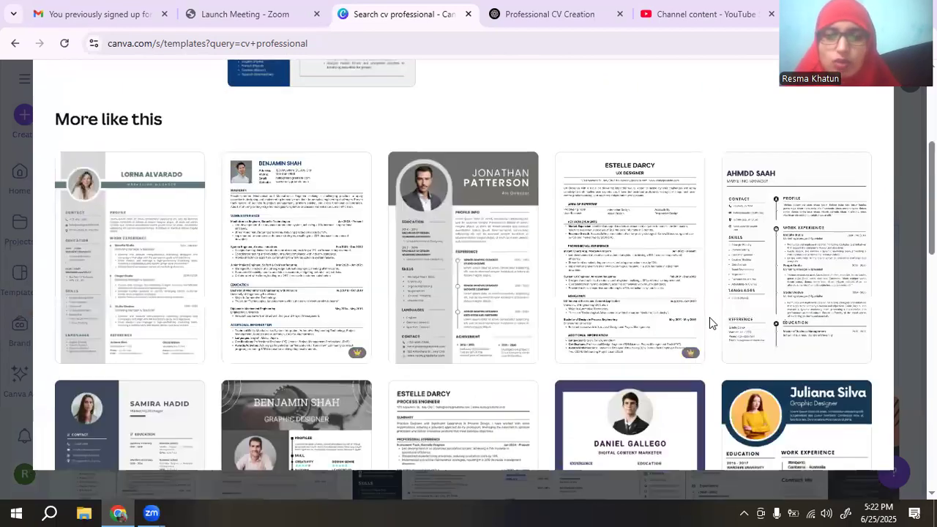
scroll(710, 317, down, 2)
scroll(779, 283, down, 1)
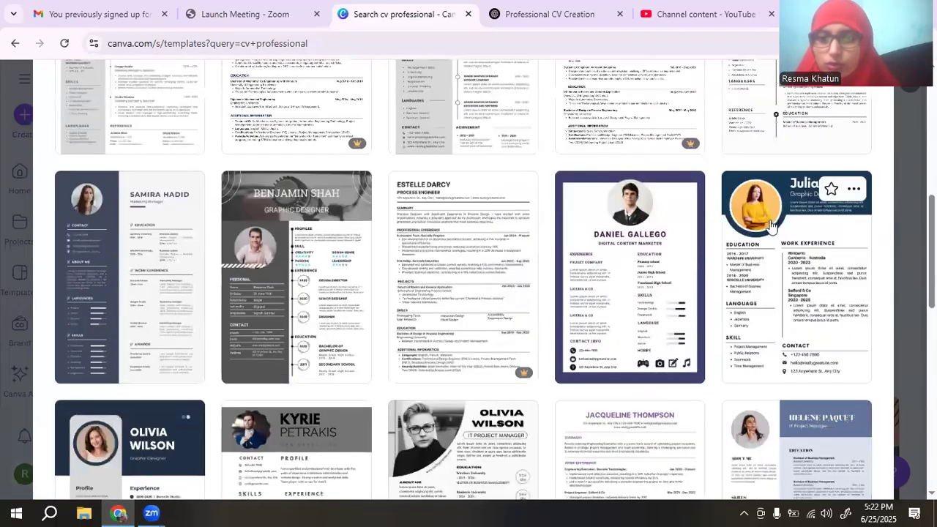
scroll(740, 297, down, 1)
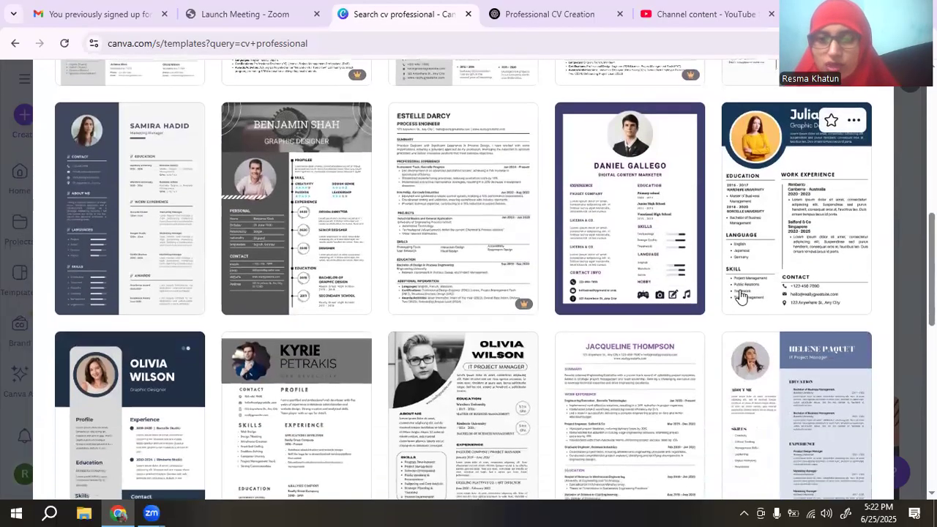
scroll(767, 249, up, 1)
scroll(766, 247, down, 2)
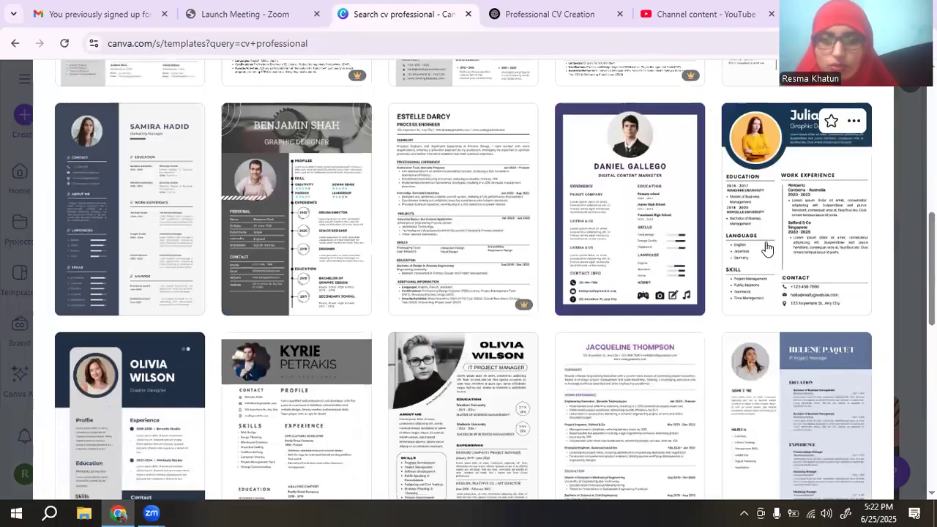
scroll(766, 248, up, 7)
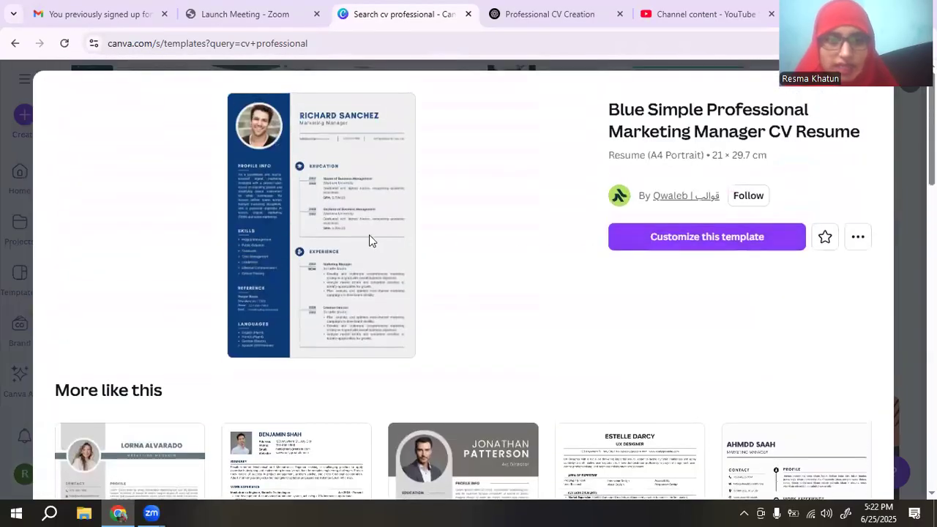
scroll(797, 309, down, 2)
scroll(797, 305, down, 6)
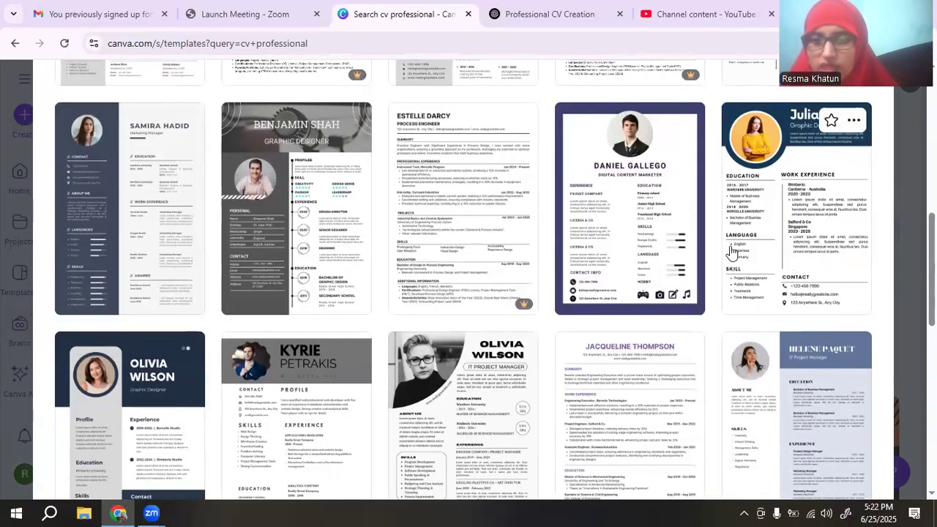
scroll(800, 255, up, 1)
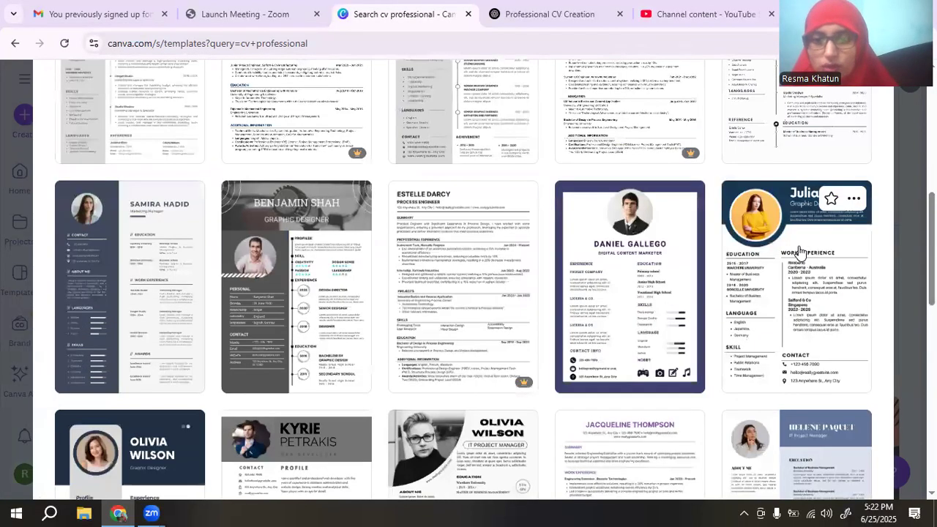
scroll(800, 252, down, 1)
scroll(306, 313, up, 2)
click(306, 314)
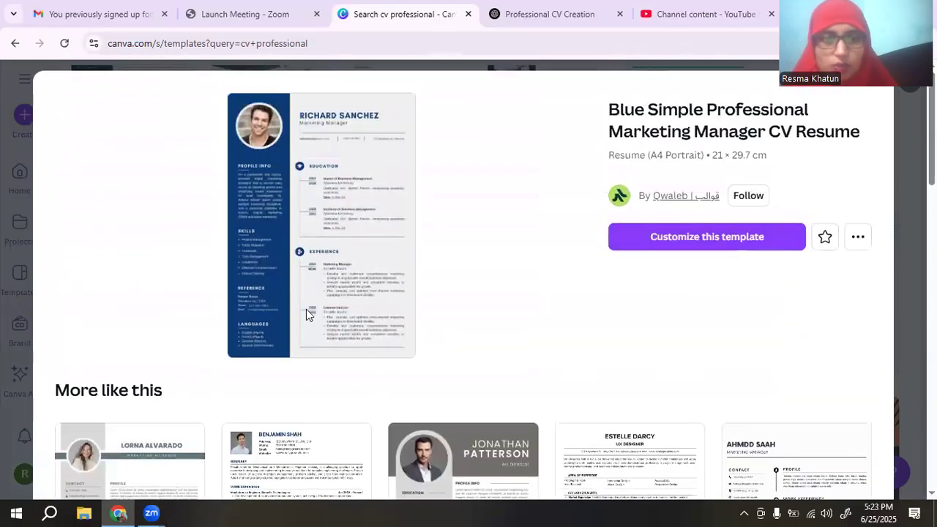
Customize the template, zoom in, and replace the sample name with the owner's full name.
click(730, 241)
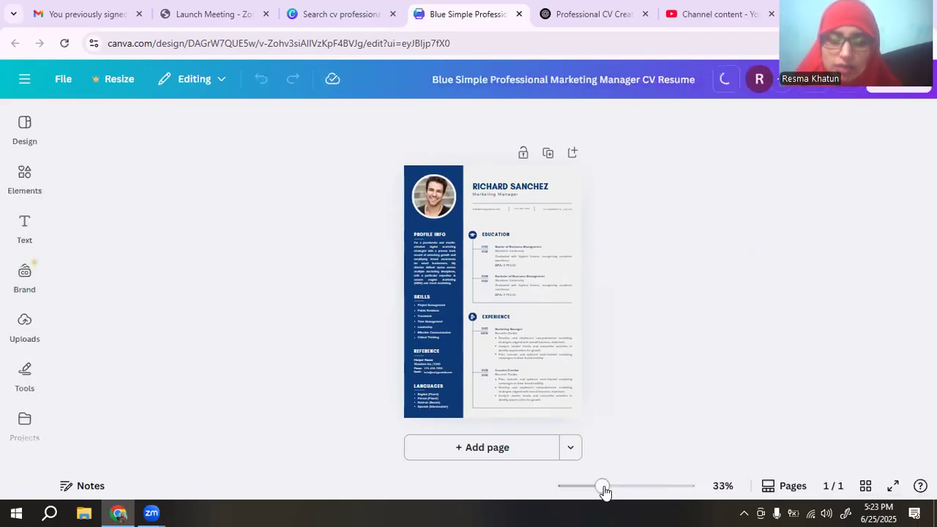
drag(605, 488, 613, 492)
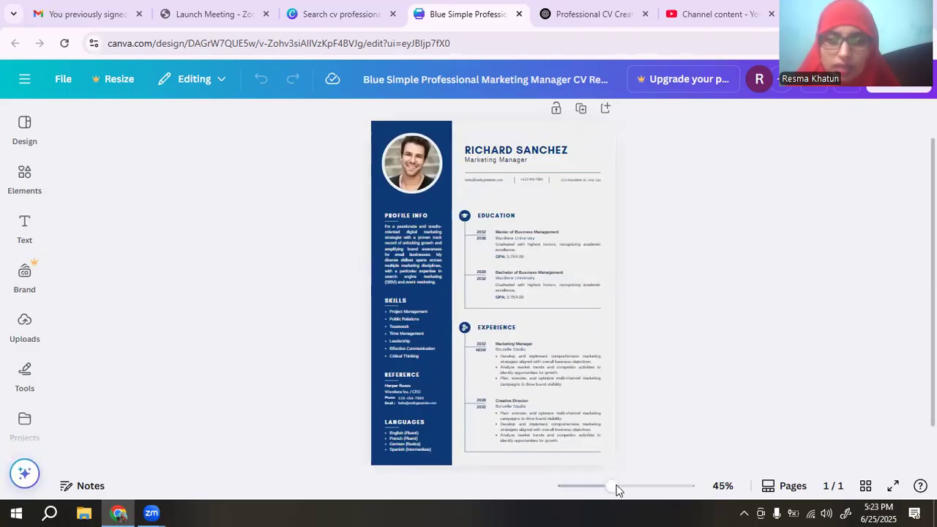
drag(612, 490, 615, 492)
click(576, 132)
click(576, 133)
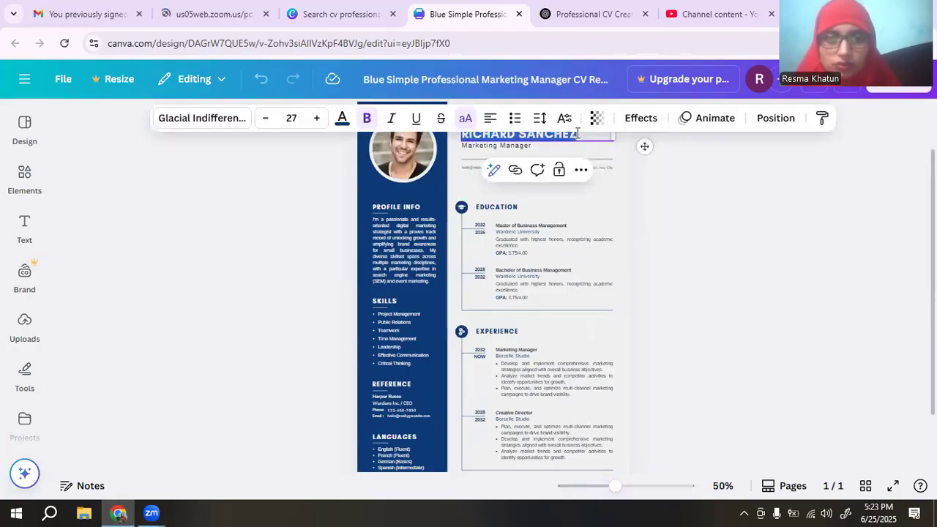
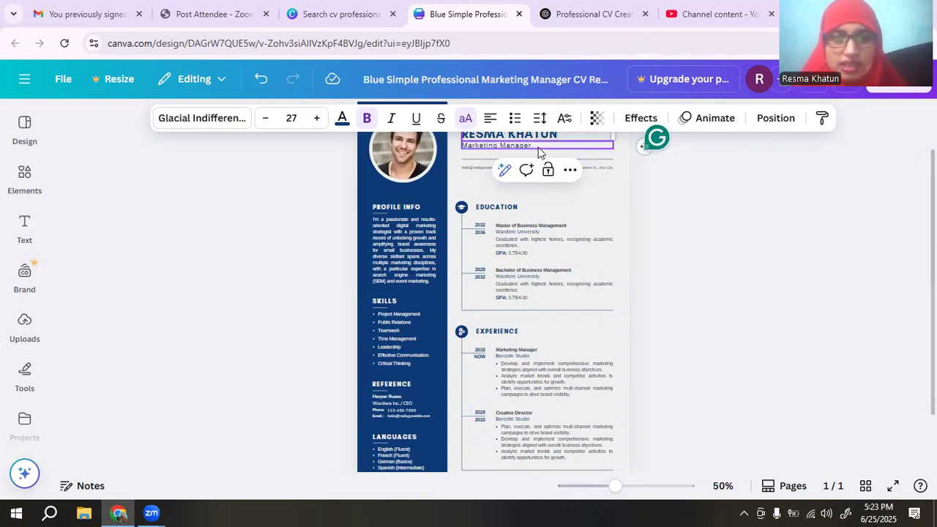
click(774, 182)
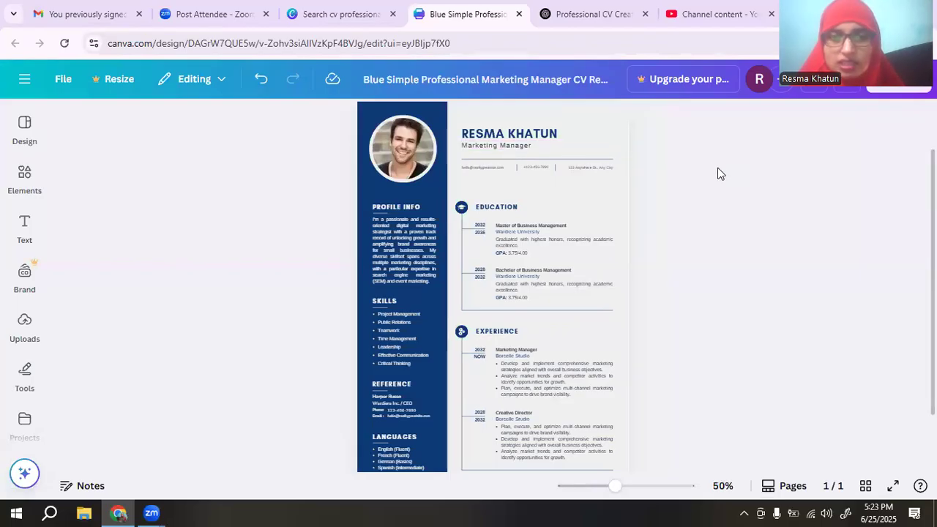
Reselect the name heading and highlight its full text for a font change.
click(541, 138)
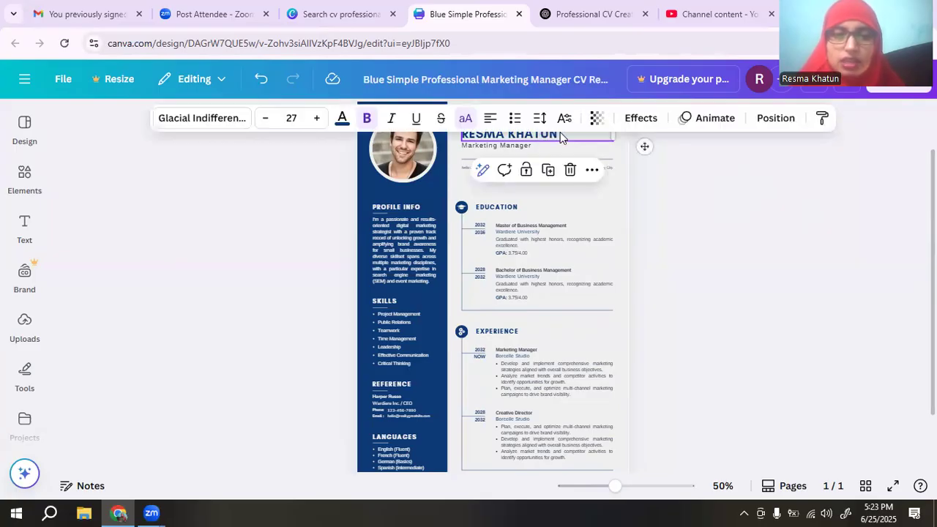
click(560, 134)
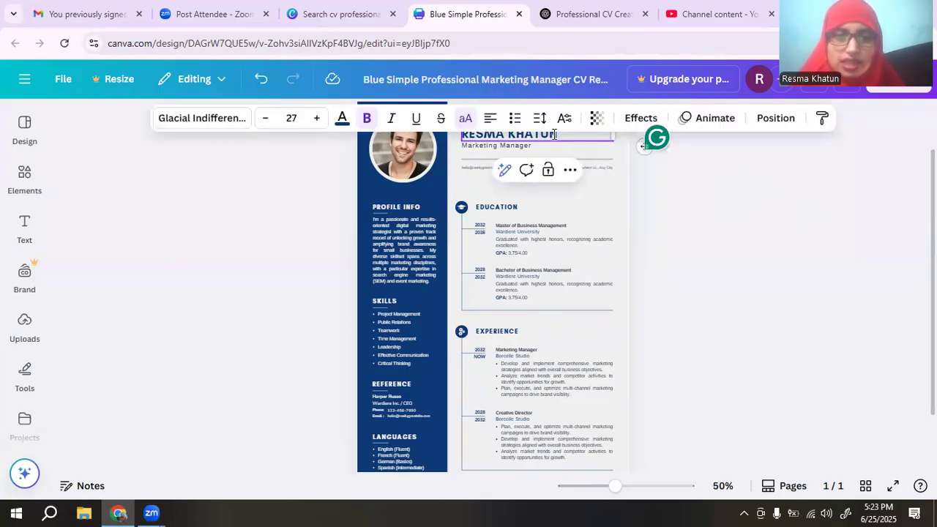
drag(560, 134, 466, 135)
click(469, 135)
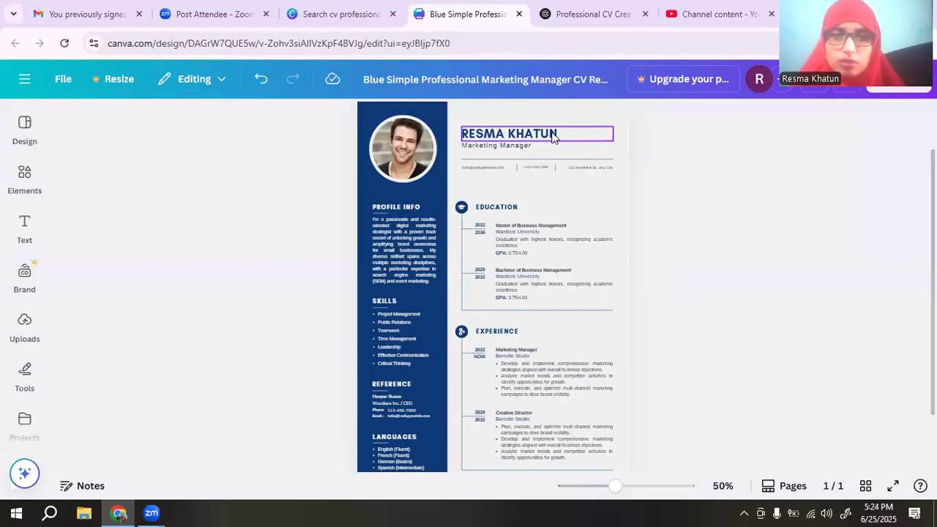
key(Escape)
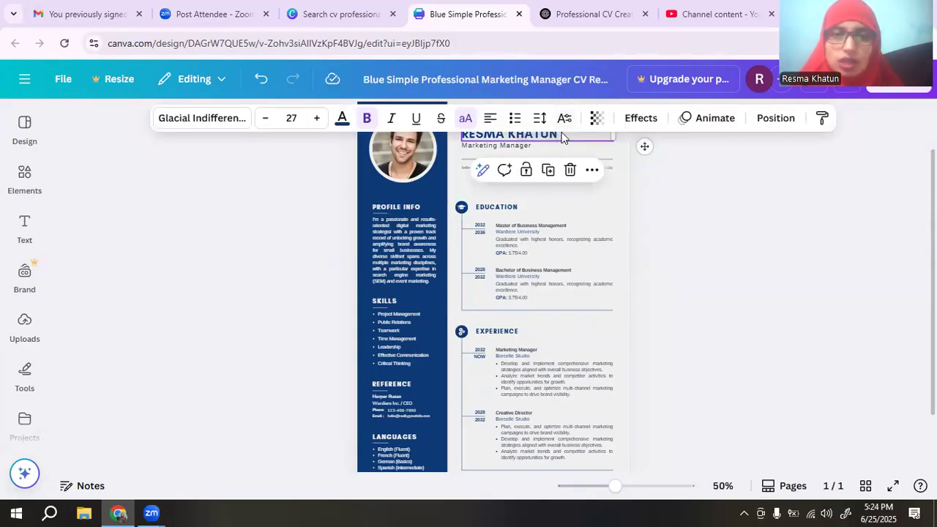
click(560, 133)
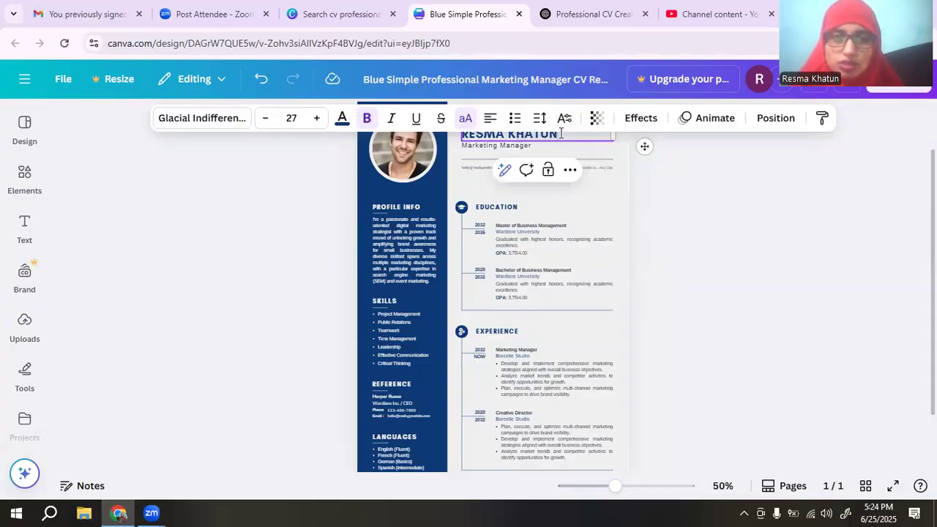
drag(551, 135, 461, 135)
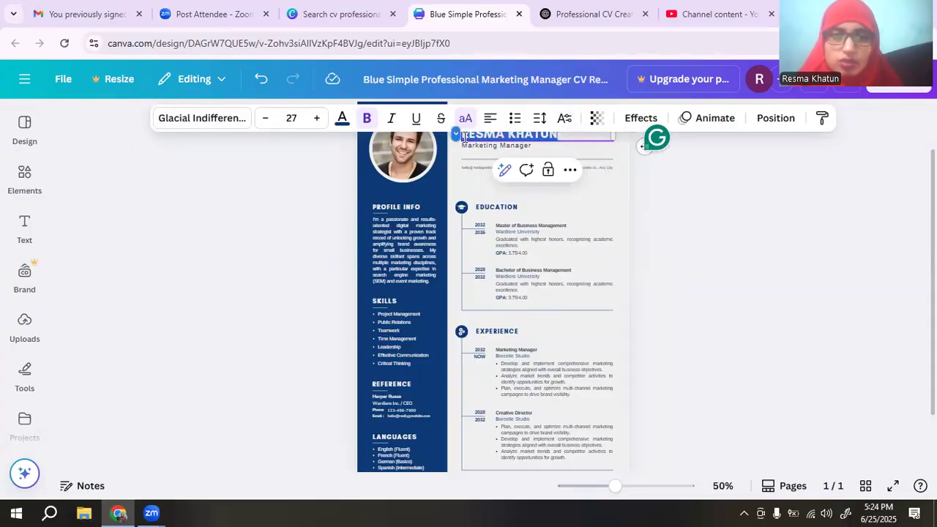
click(237, 124)
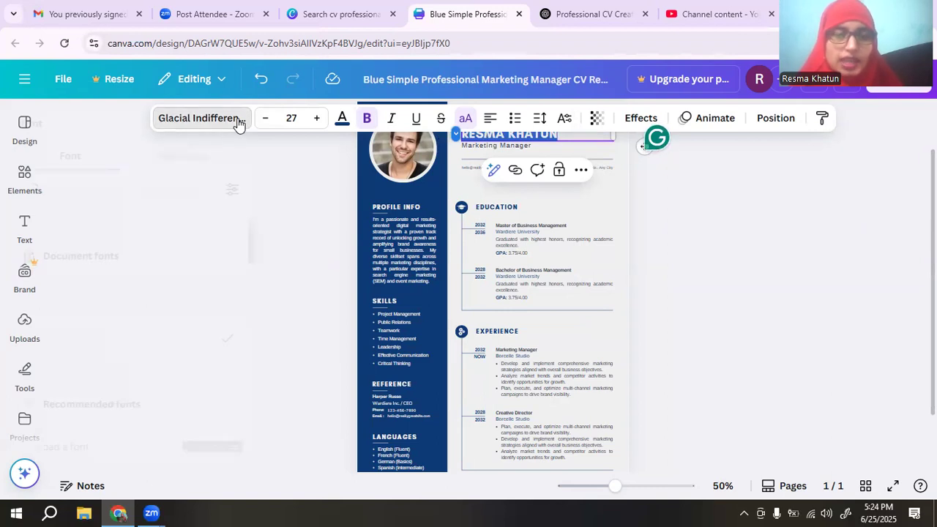
Apply the Horizon font to the name heading and nudge it slightly up in the header.
scroll(235, 327, down, 2)
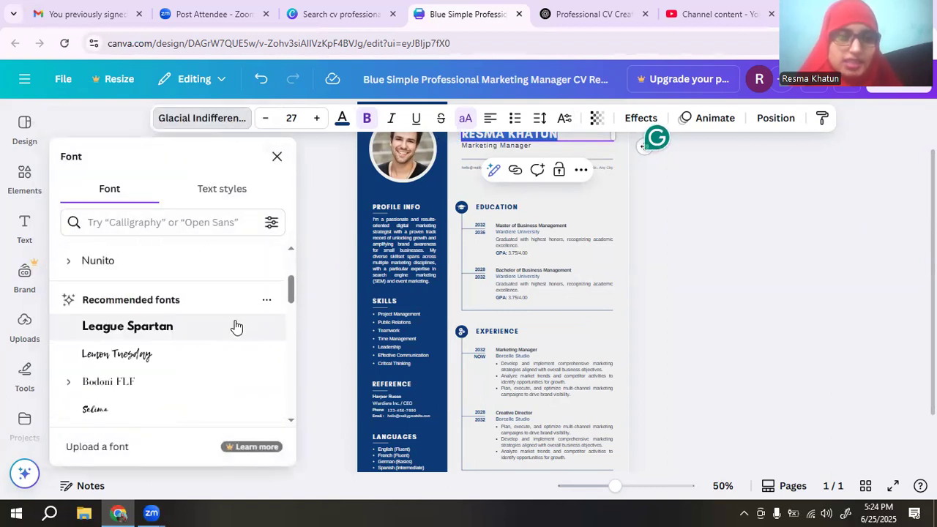
scroll(166, 329, down, 2)
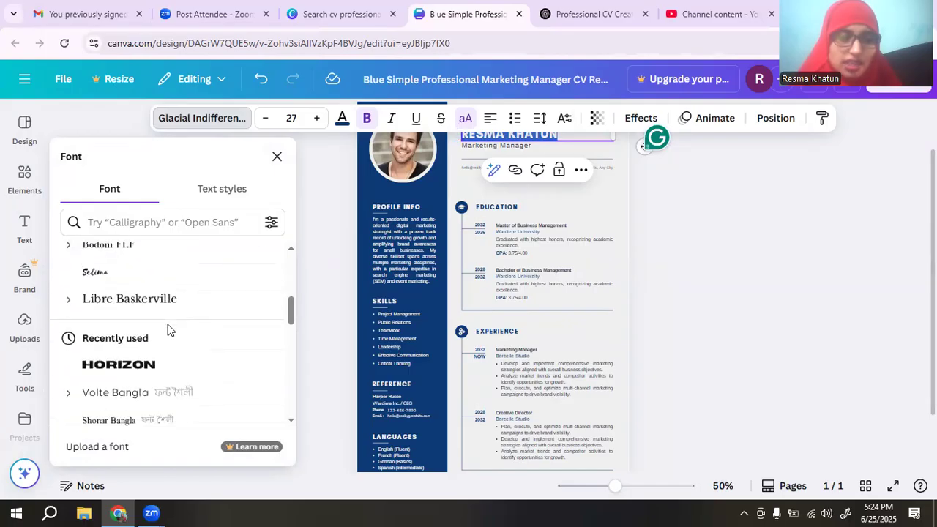
click(127, 371)
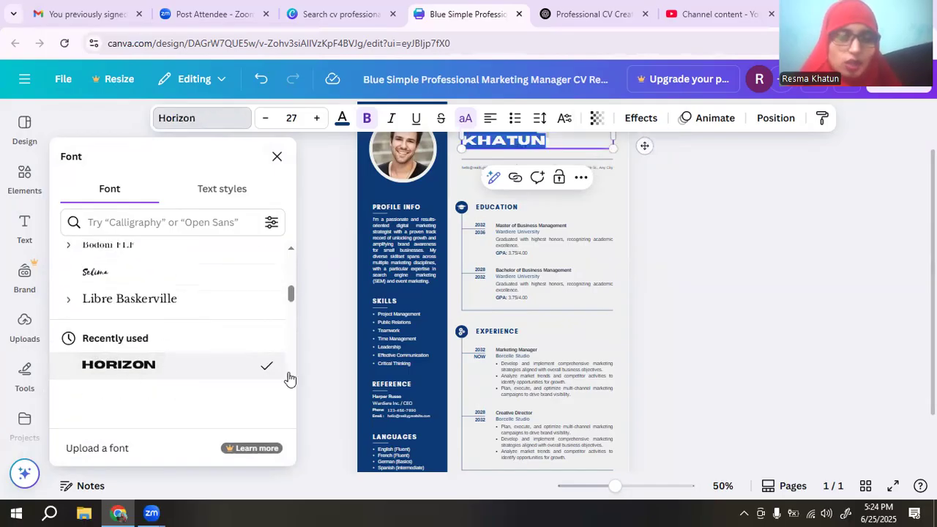
click(873, 336)
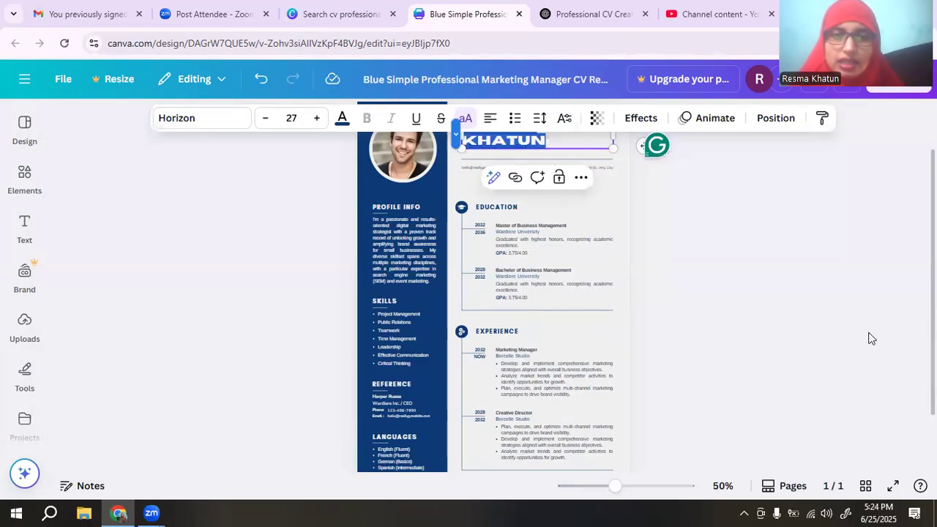
click(780, 293)
drag(512, 139, 514, 130)
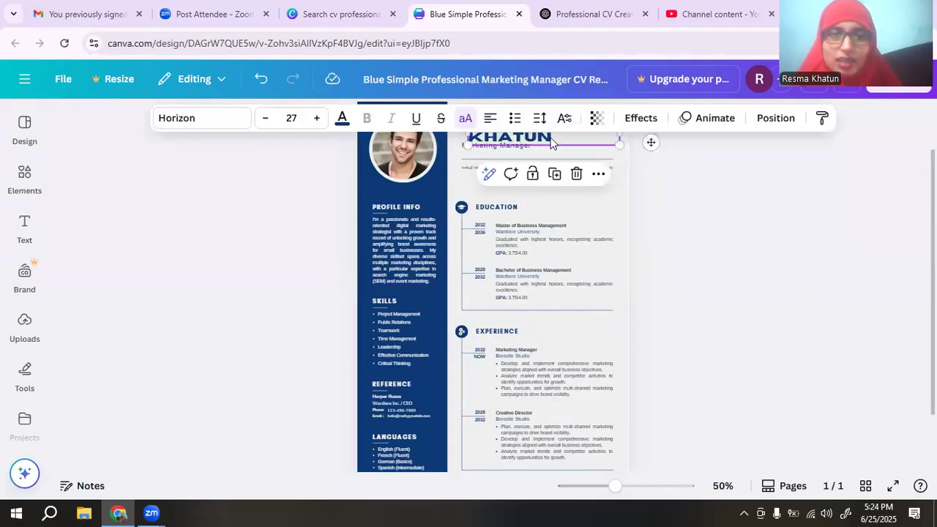
click(706, 180)
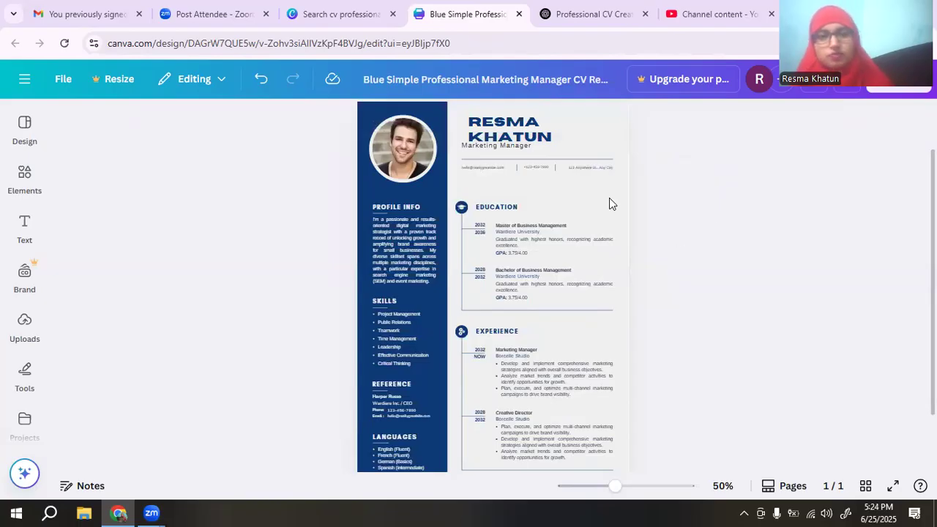
drag(511, 134, 511, 130)
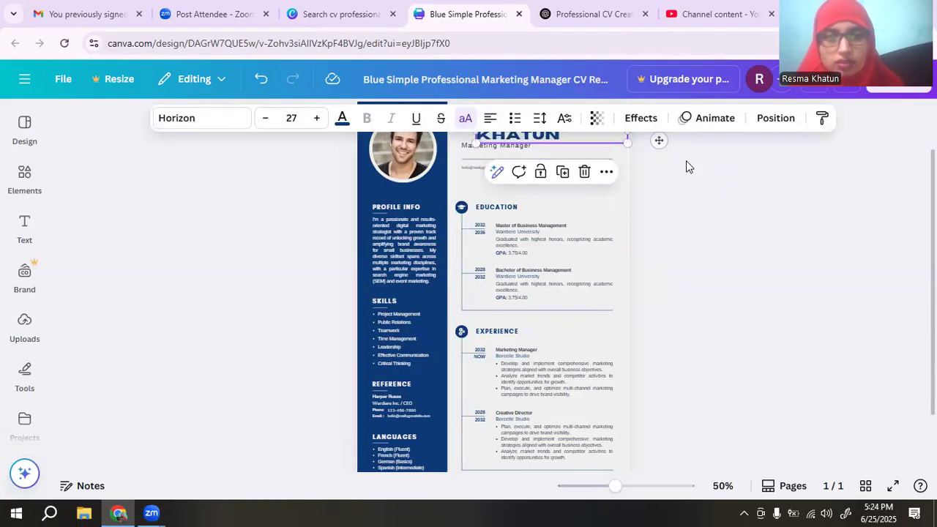
click(659, 167)
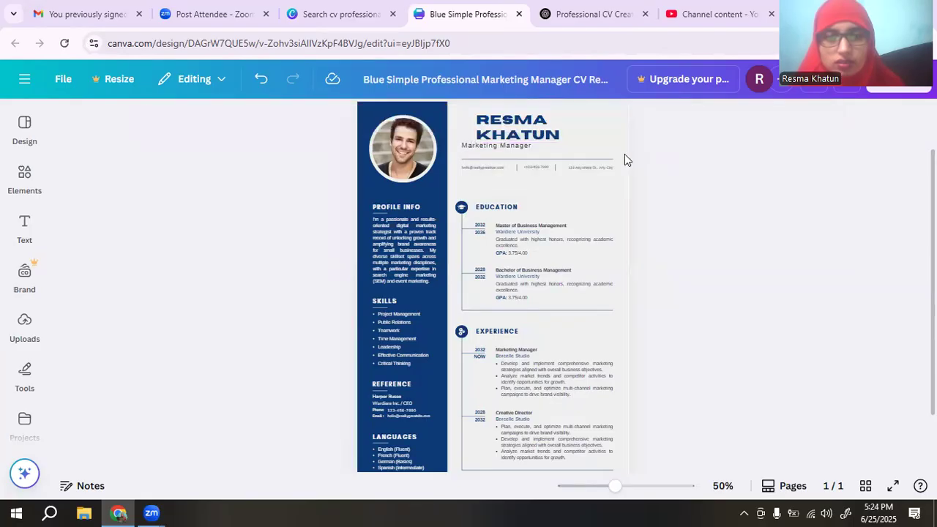
Resize the name heading to 24 so it fits one line, then reselect its text.
click(561, 137)
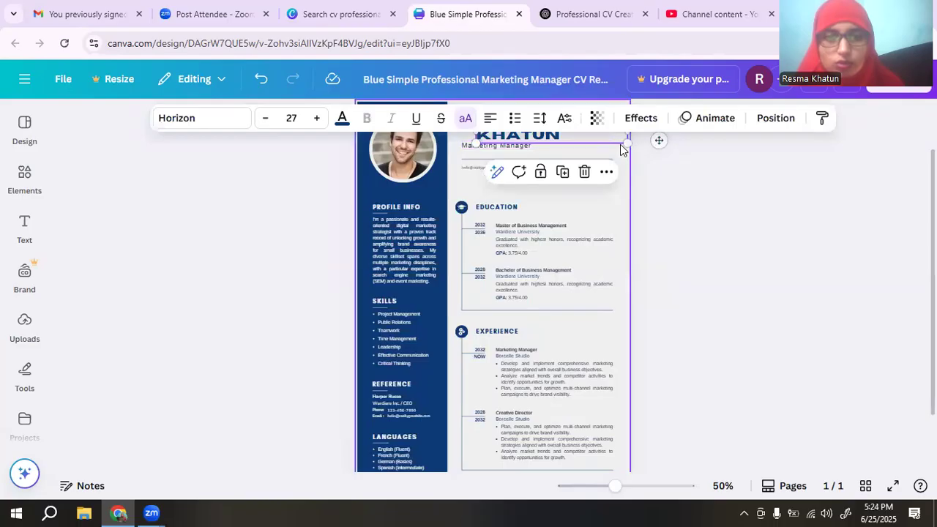
click(316, 121)
click(316, 121)
click(316, 122)
click(315, 122)
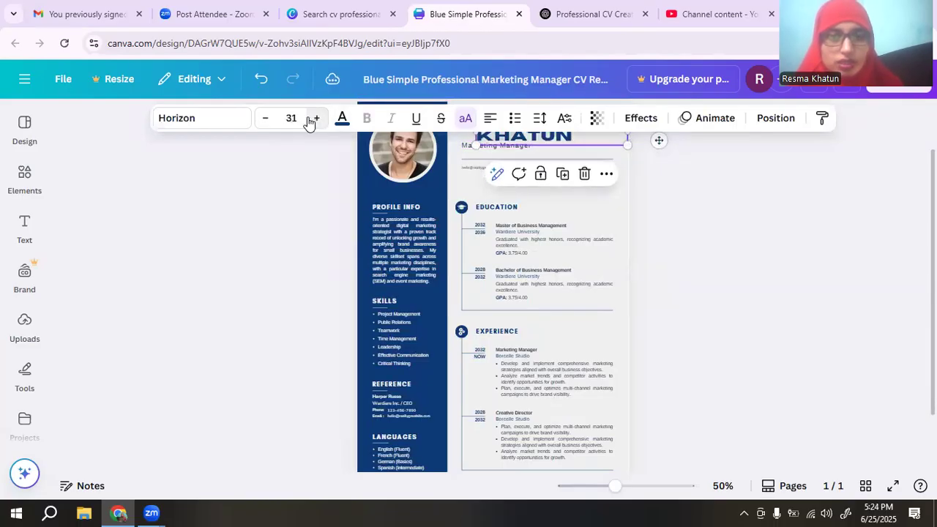
click(267, 123)
click(267, 123)
click(267, 123)
click(267, 123)
click(267, 123)
click(267, 123)
click(267, 123)
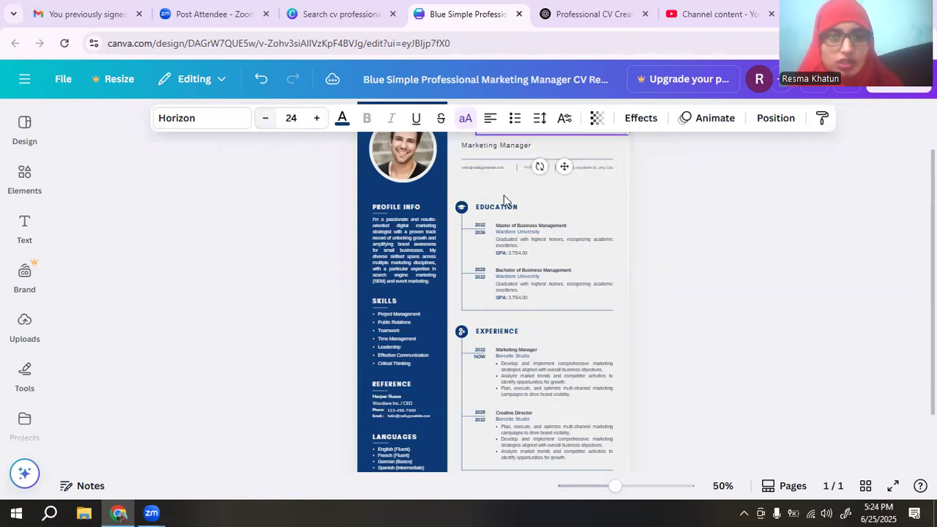
click(828, 243)
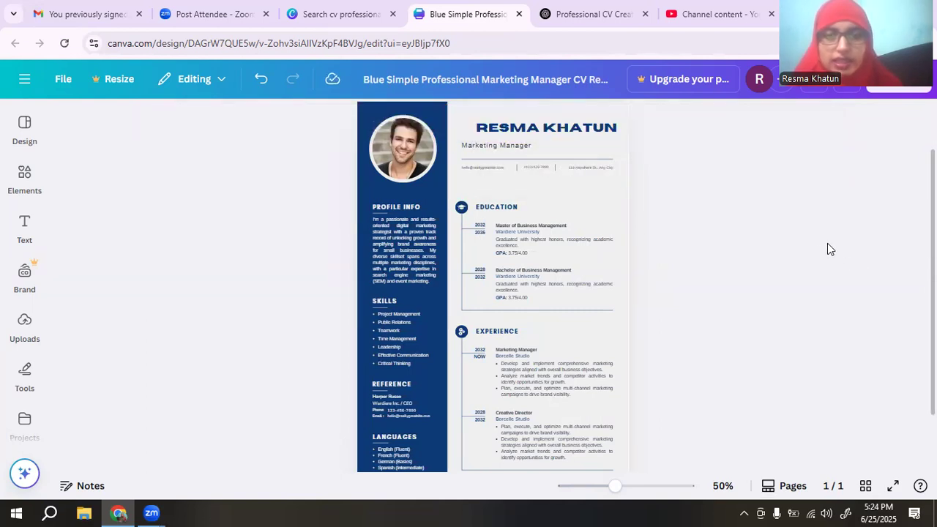
click(535, 130)
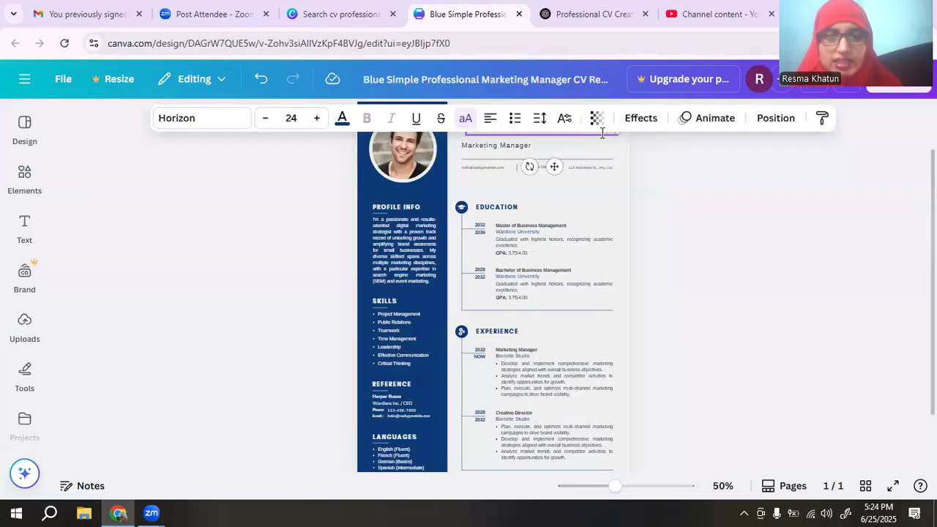
drag(606, 133, 495, 133)
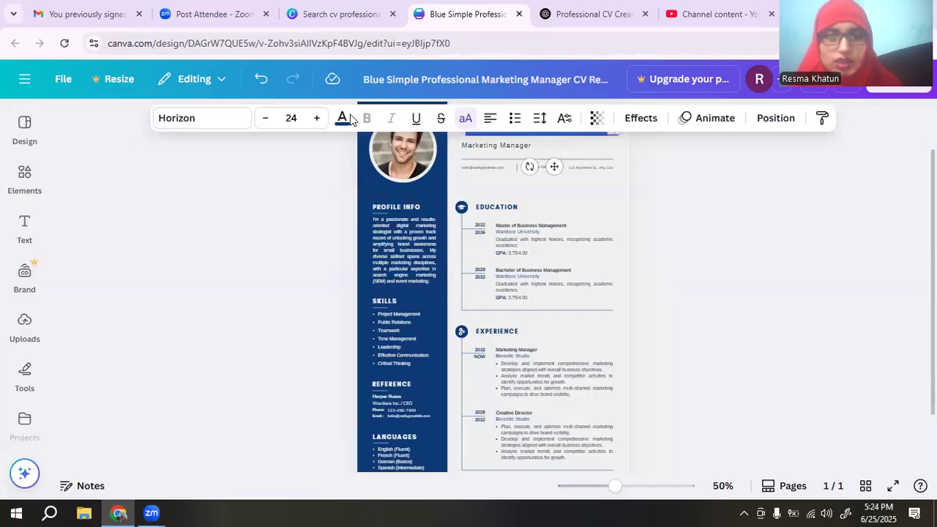
Change the name heading font to Anton.
click(197, 118)
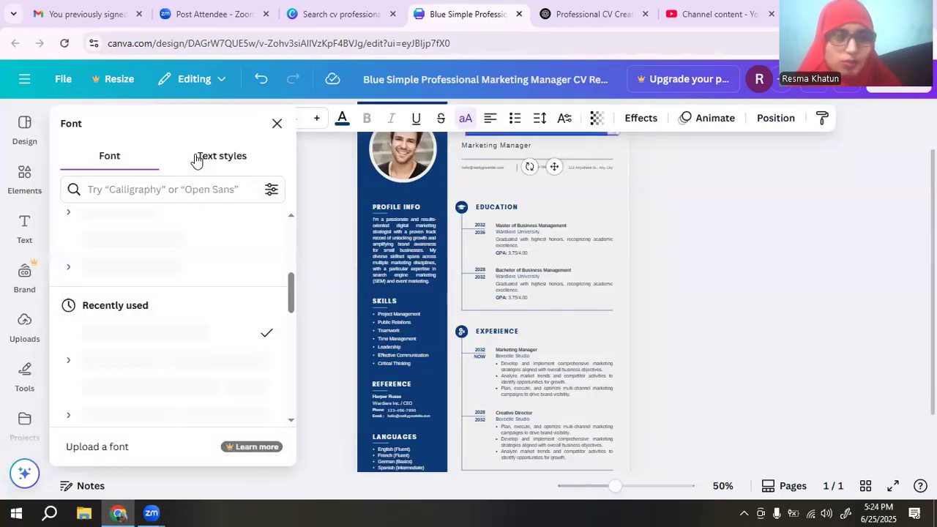
scroll(219, 296, down, 2)
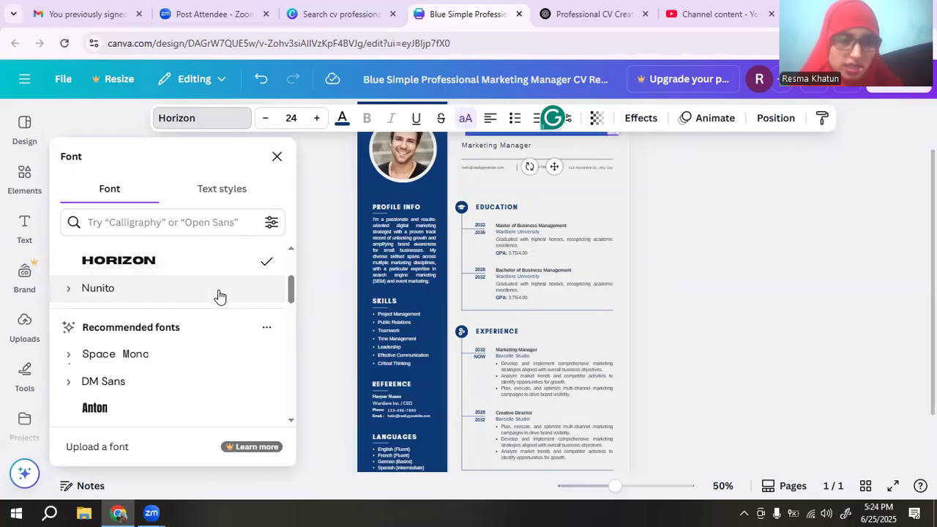
scroll(219, 296, down, 1)
click(116, 343)
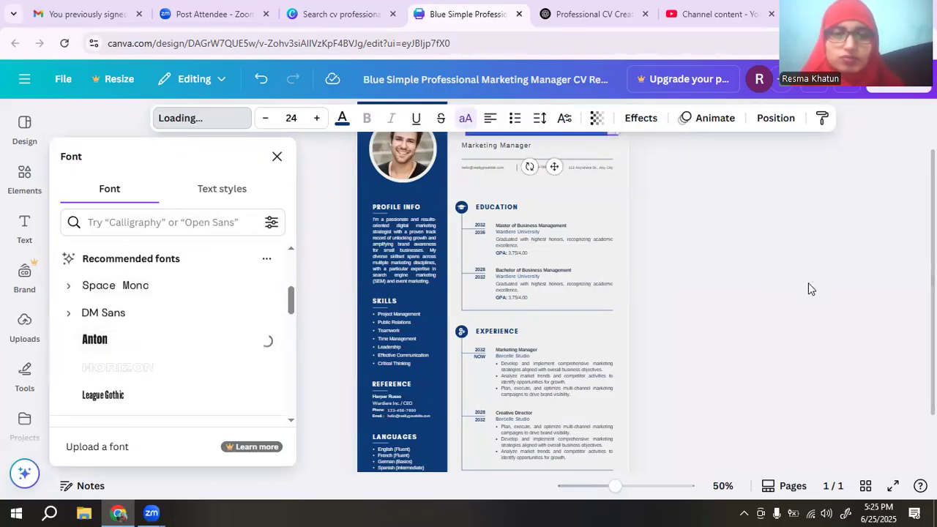
click(789, 257)
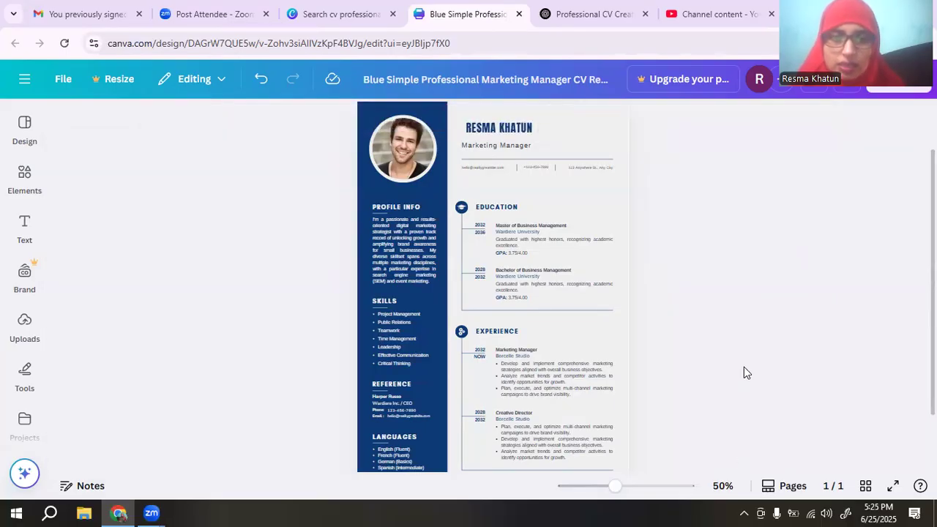
Enlarge the name to size 30 and nudge the Marketing Manager subtitle right.
click(516, 129)
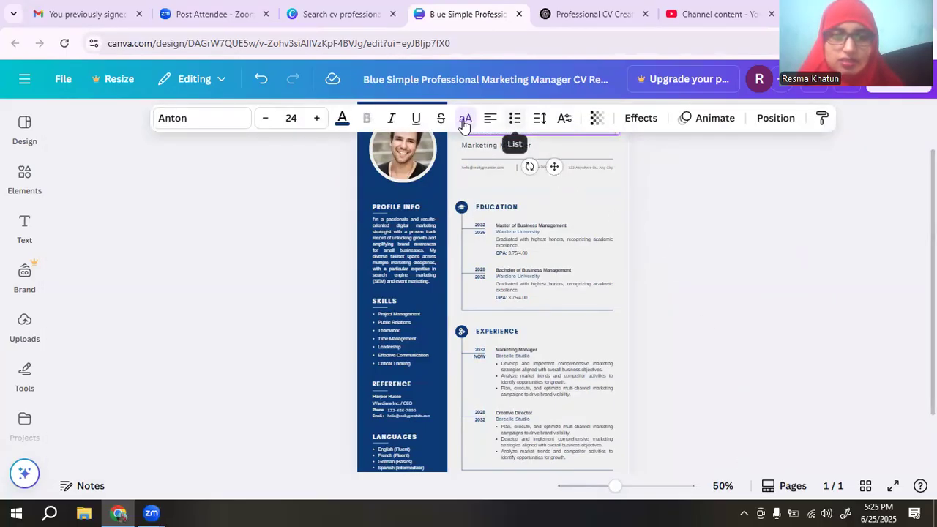
click(320, 119)
click(319, 119)
click(319, 119)
click(320, 119)
click(319, 119)
click(319, 118)
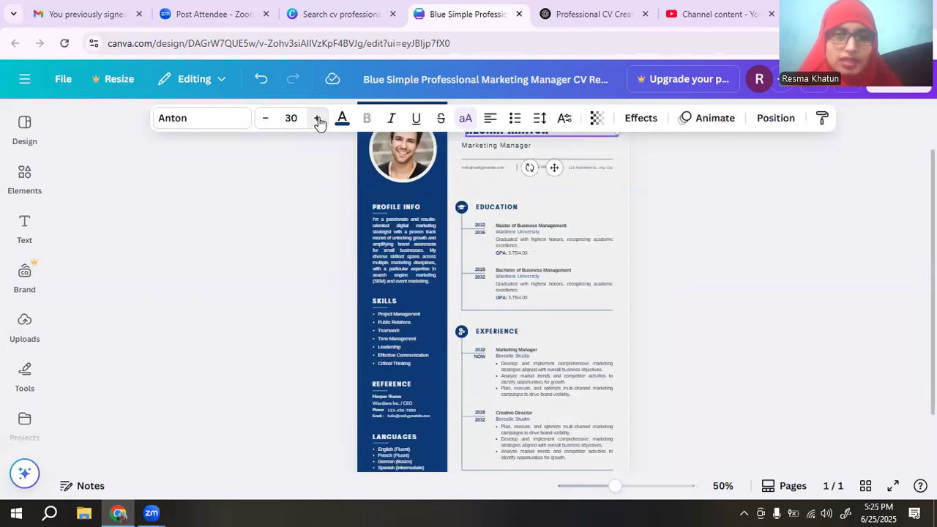
click(864, 246)
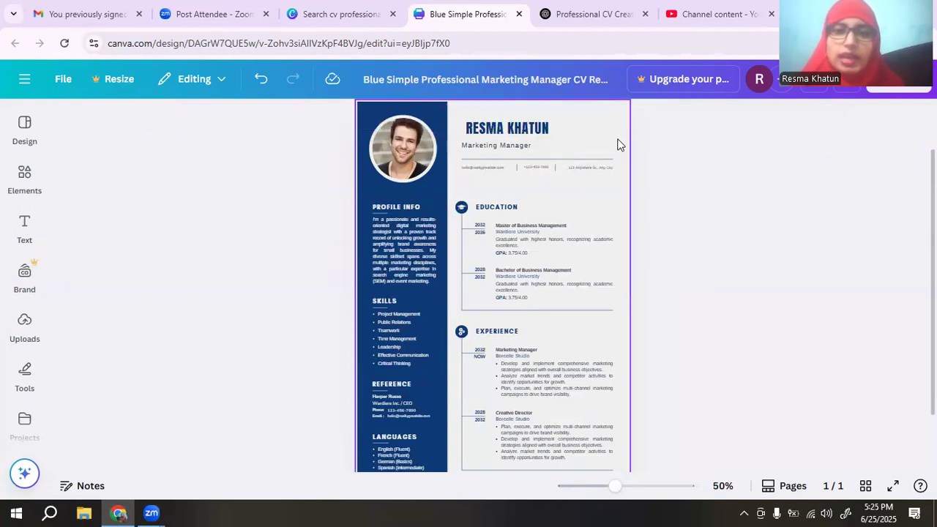
drag(500, 148, 512, 146)
Zoom in to check the header's contact line, then zoom out to the whole CV page.
click(733, 176)
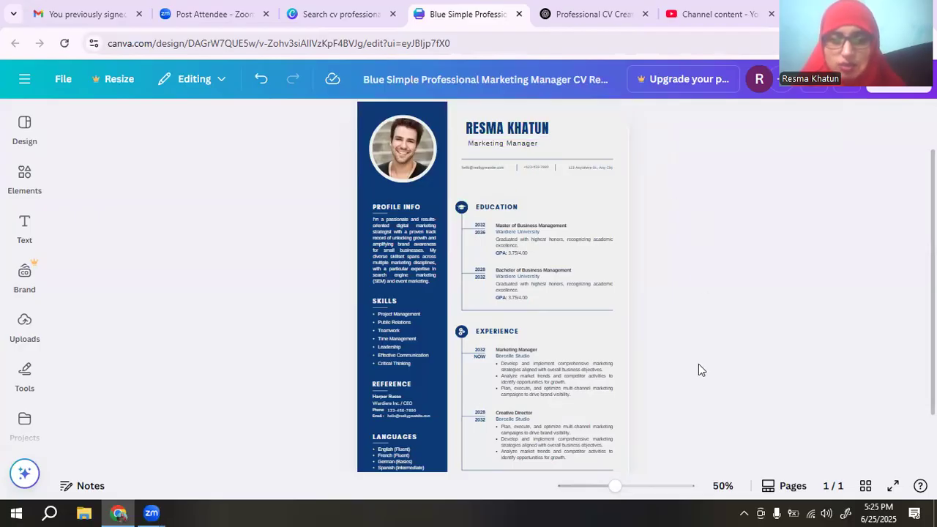
drag(612, 488, 625, 489)
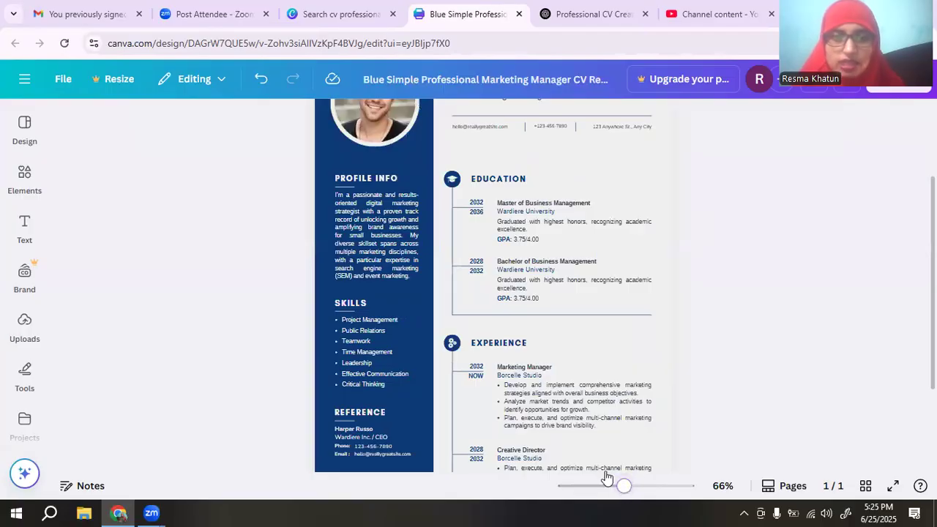
click(510, 130)
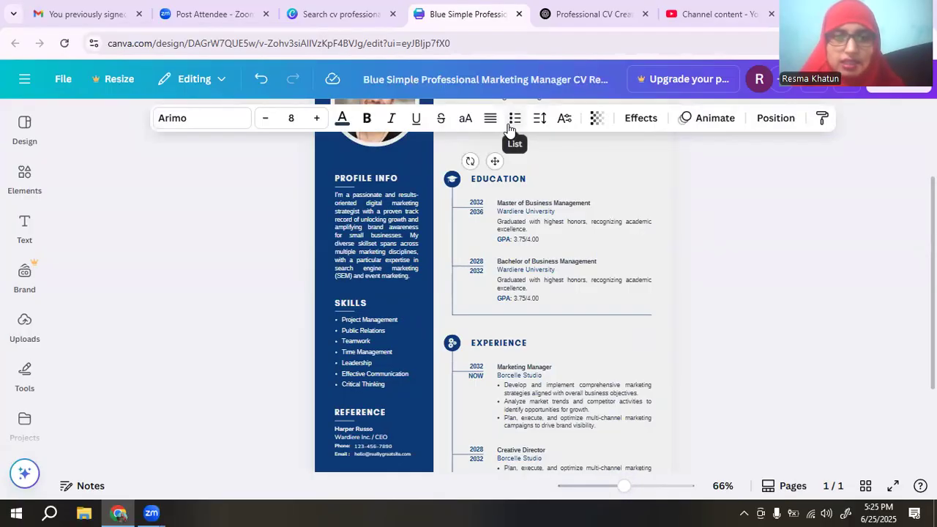
click(510, 146)
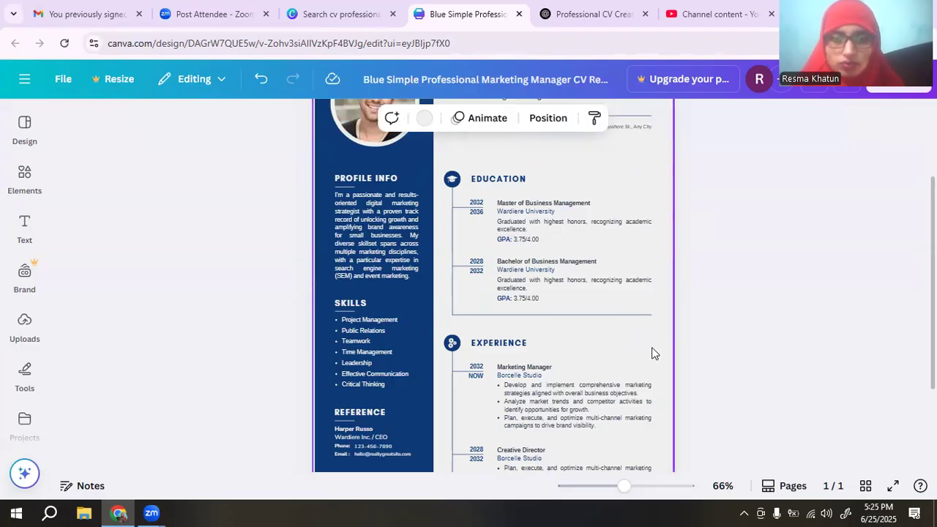
drag(622, 486, 610, 487)
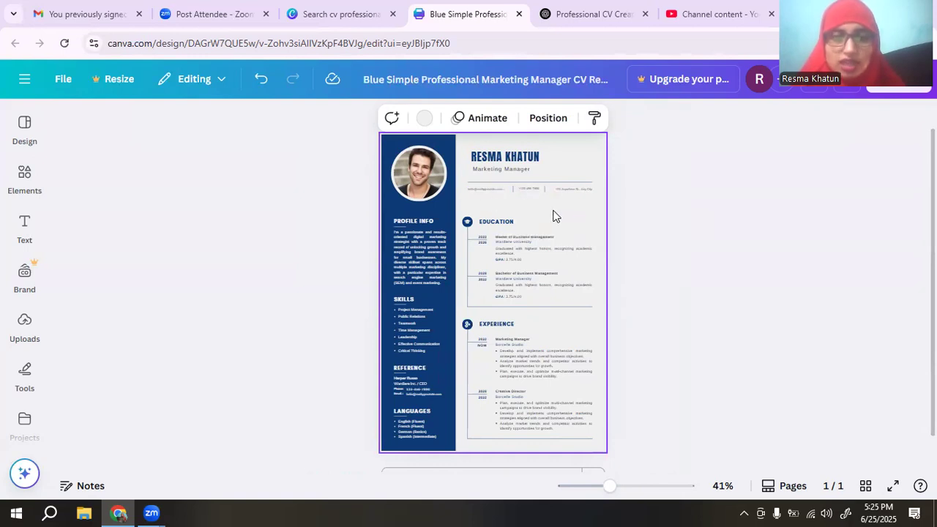
Zoom in slightly to review the CV, then go to the Professional CV Creation chat.
scroll(551, 212, down, 1)
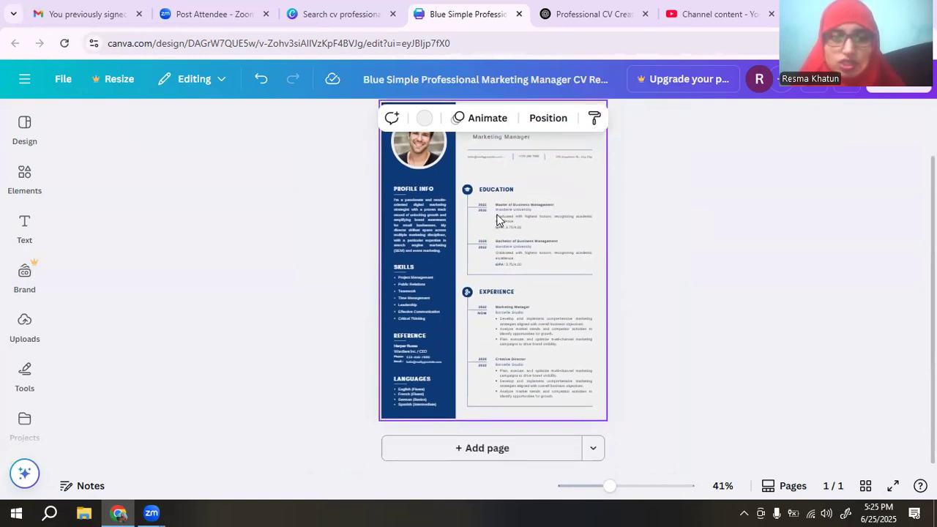
drag(609, 486, 616, 486)
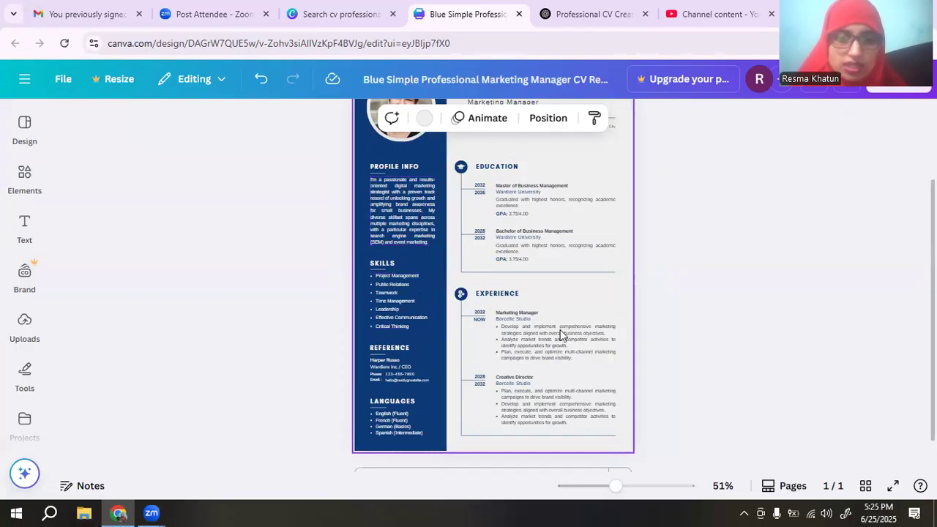
click(622, 487)
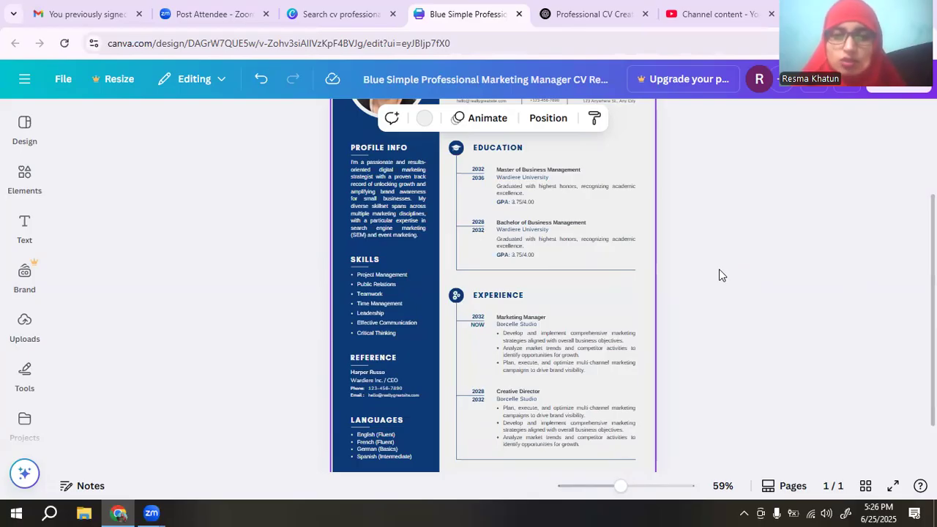
click(572, 9)
Select the earlier request for a professional digital marketer CV and place the cursor in the message box.
scroll(607, 277, down, 3)
scroll(608, 277, down, 10)
scroll(616, 272, down, 10)
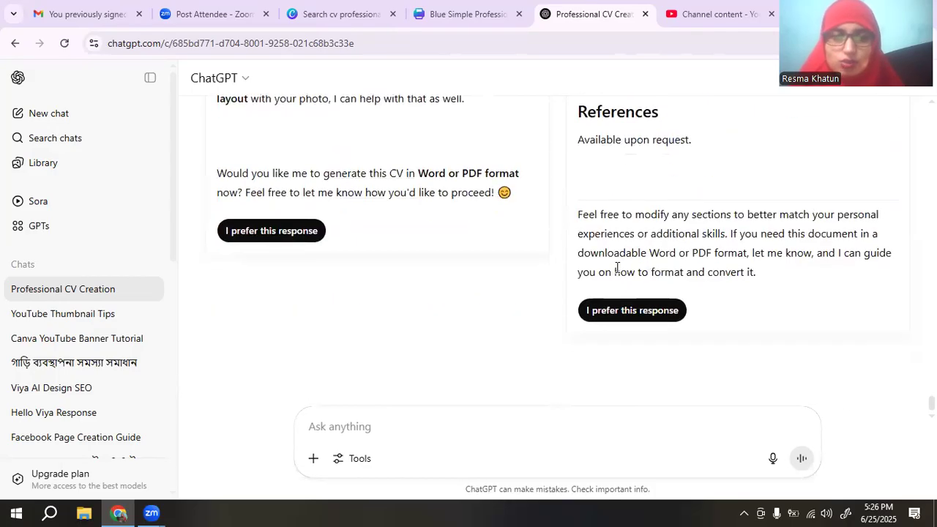
scroll(615, 236, up, 10)
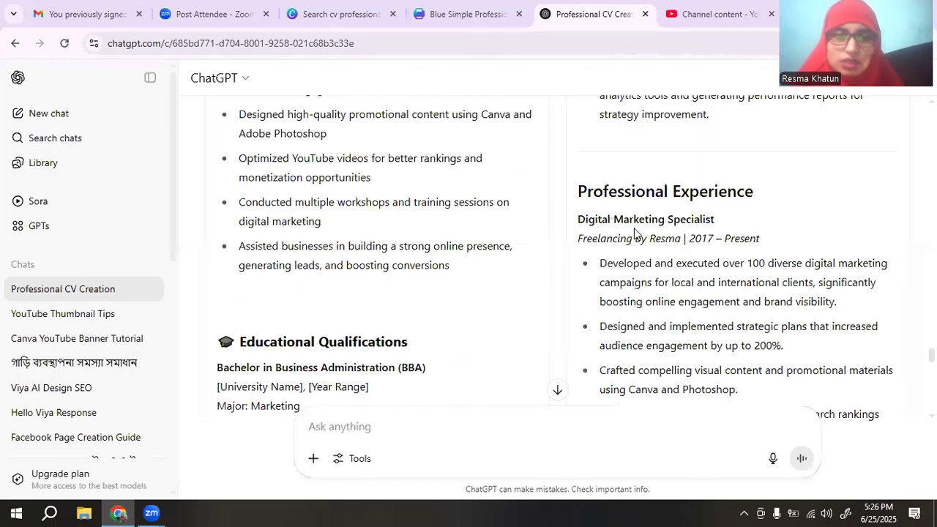
scroll(635, 233, up, 15)
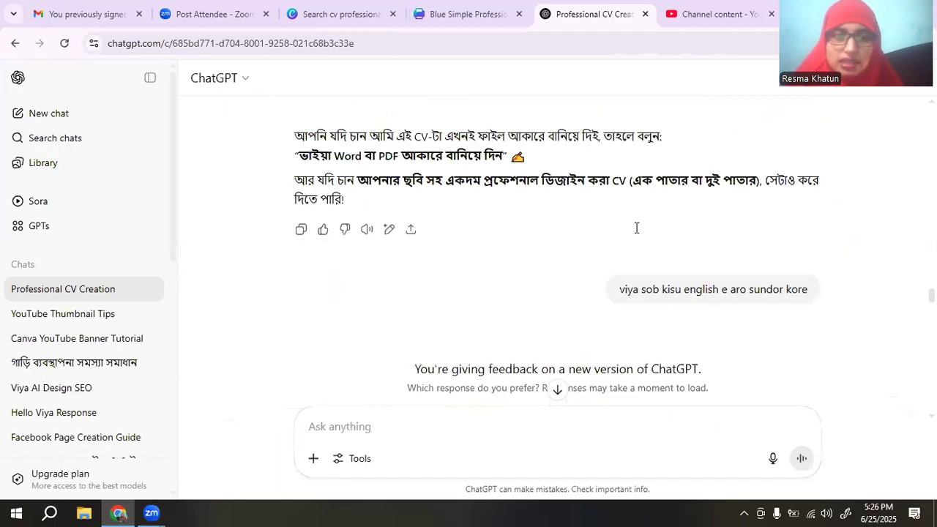
scroll(637, 234, up, 15)
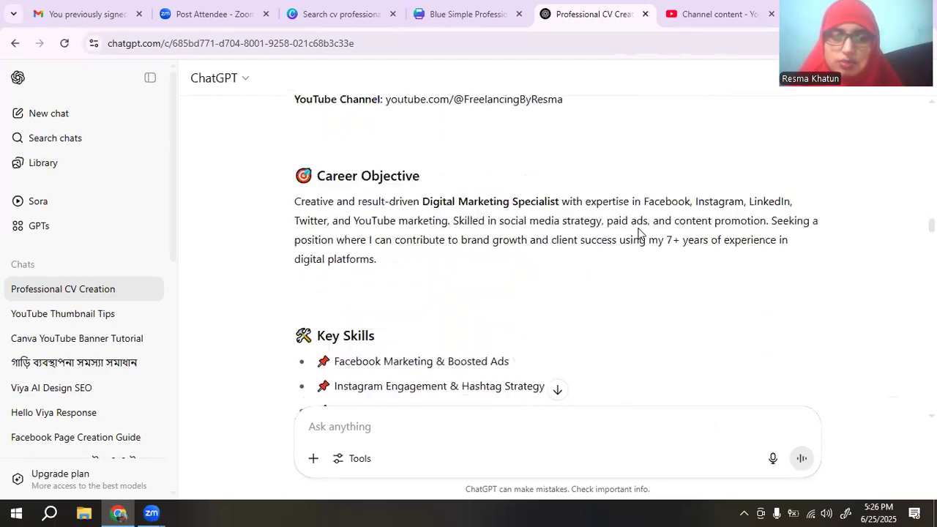
scroll(638, 234, up, 6)
scroll(642, 233, down, 4)
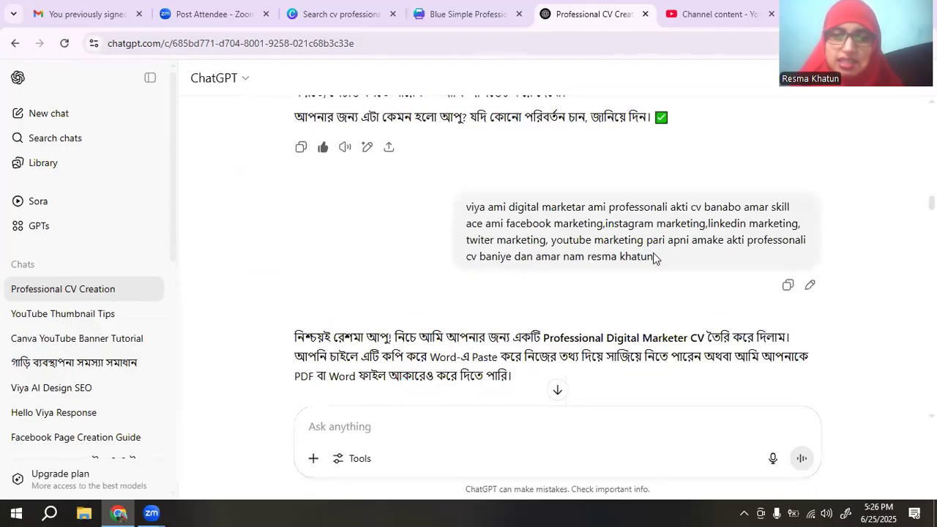
drag(654, 256, 437, 207)
key(ctrl+c)
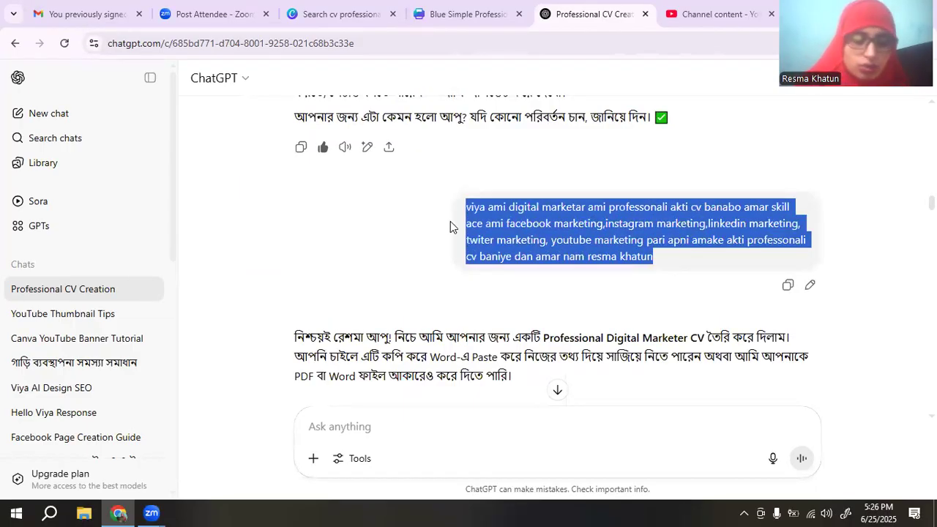
click(377, 425)
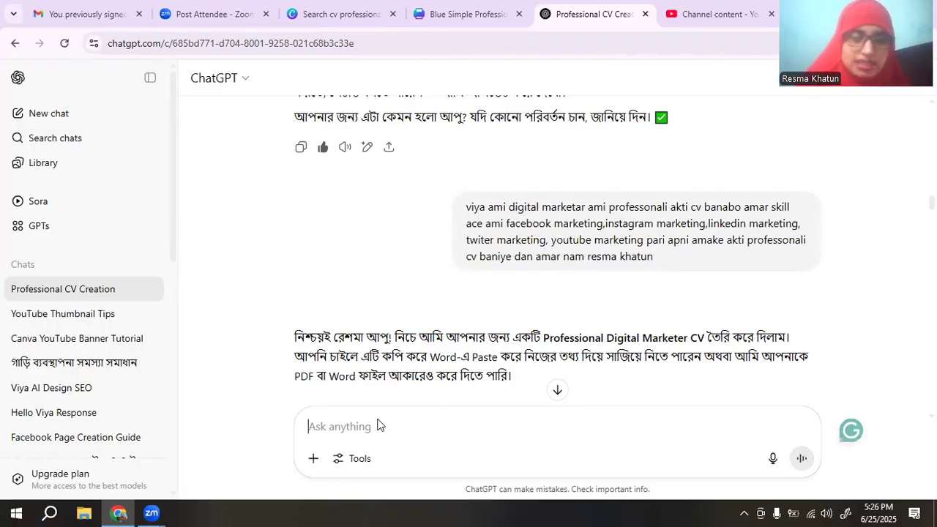
Paste the digital marketer CV request as a new message and read through the reply.
key(ctrl+v)
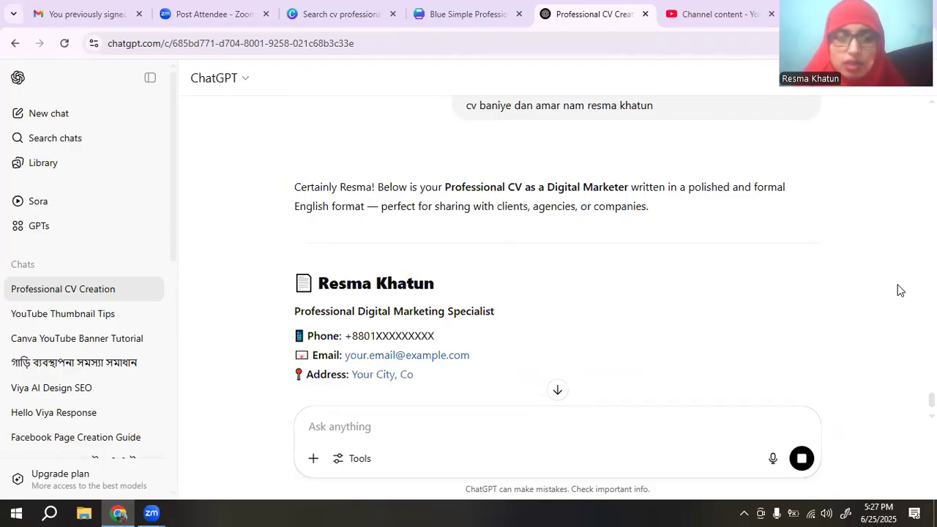
scroll(774, 320, down, 1)
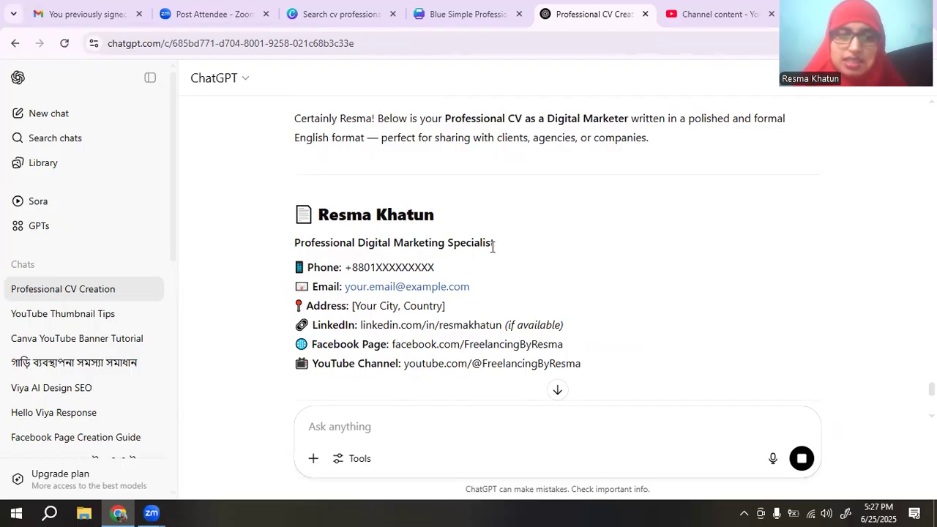
scroll(492, 247, down, 1)
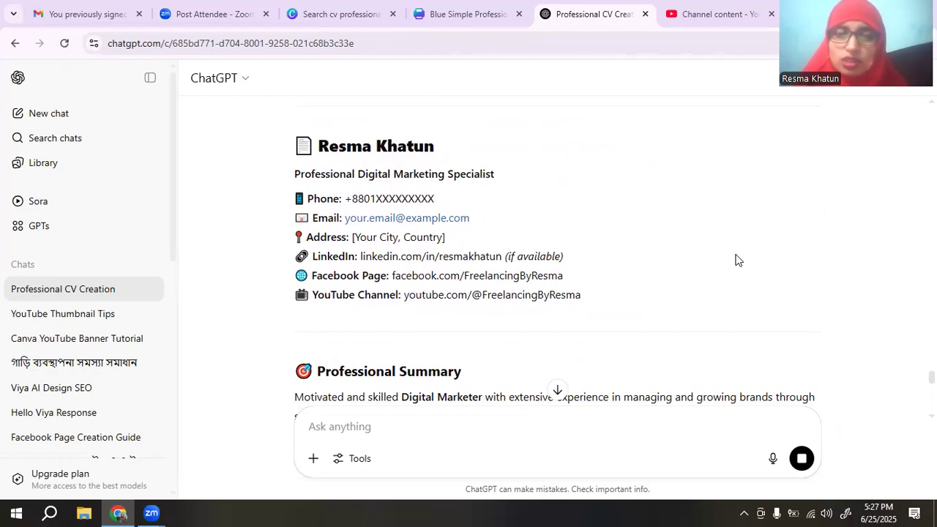
scroll(738, 260, down, 2)
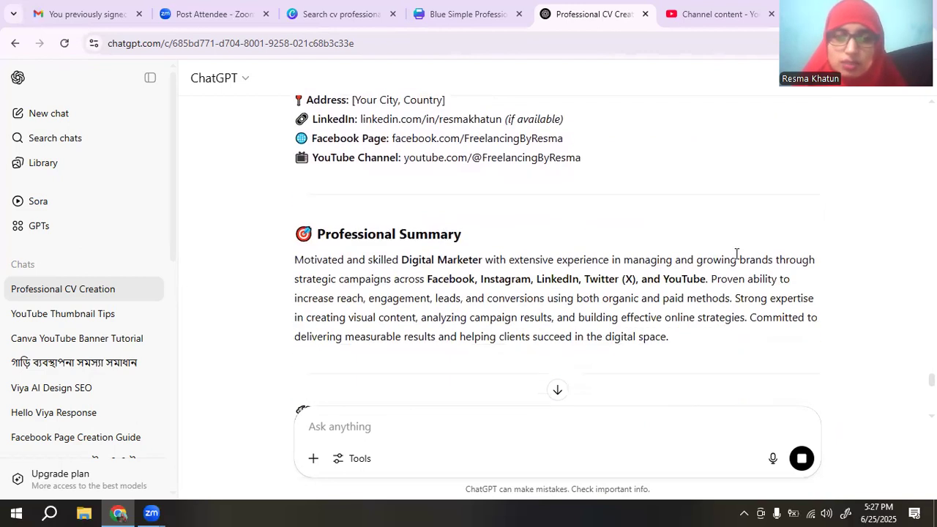
Select the whole Core Skills list in ChatGPT's reply and return to the CV design.
drag(667, 335, 286, 268)
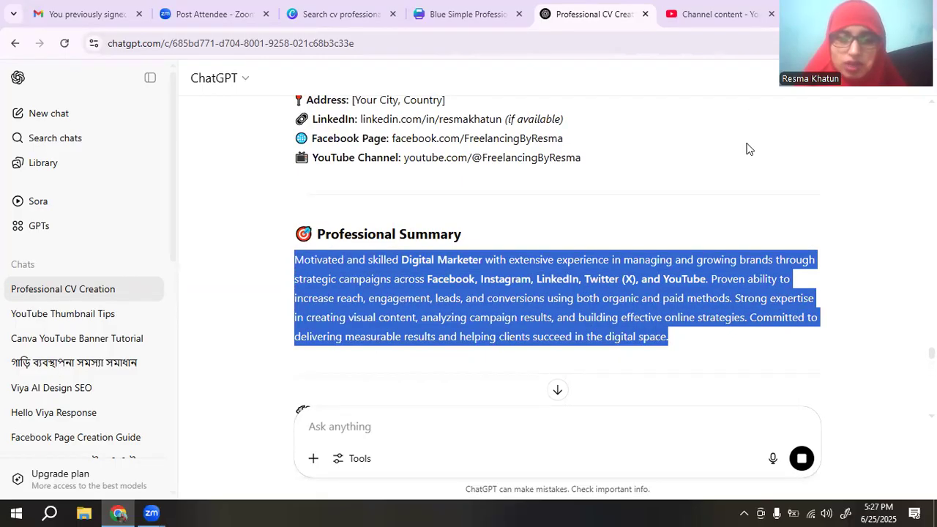
click(717, 192)
scroll(634, 178, down, 5)
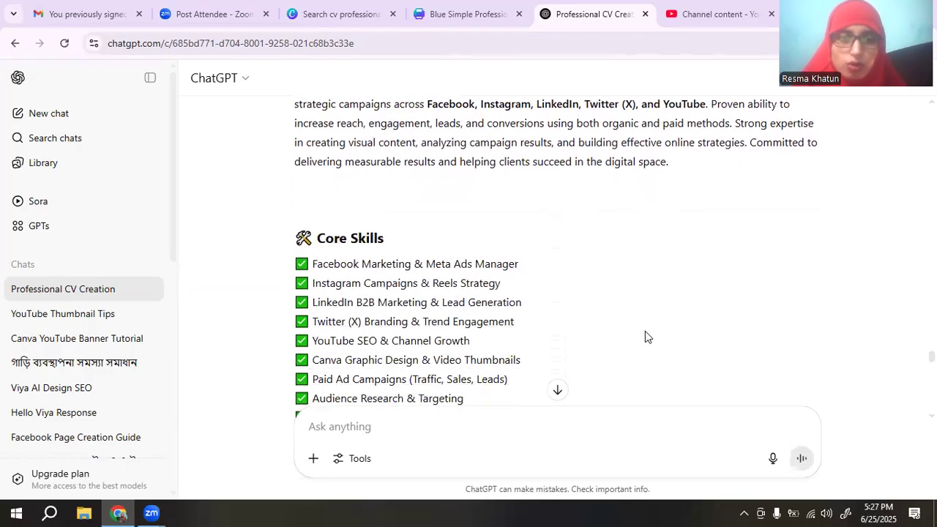
drag(298, 159, 496, 348)
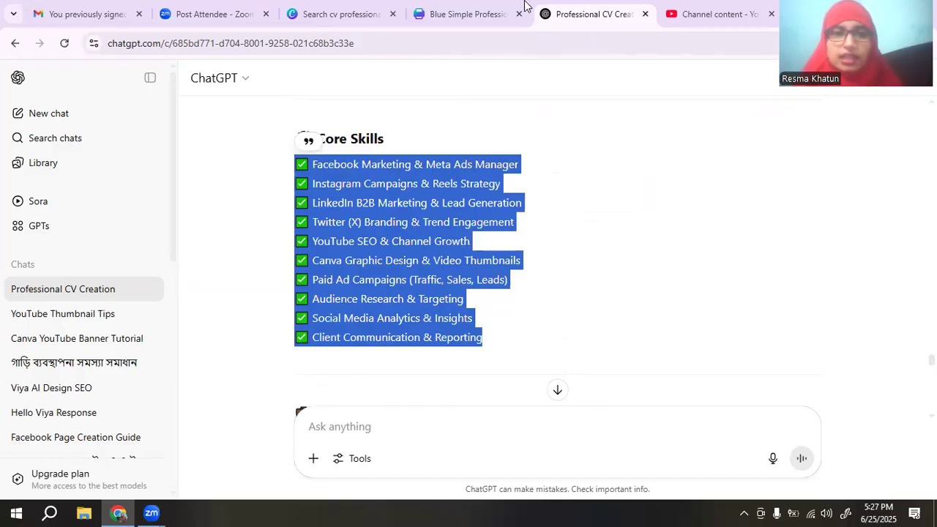
click(460, 13)
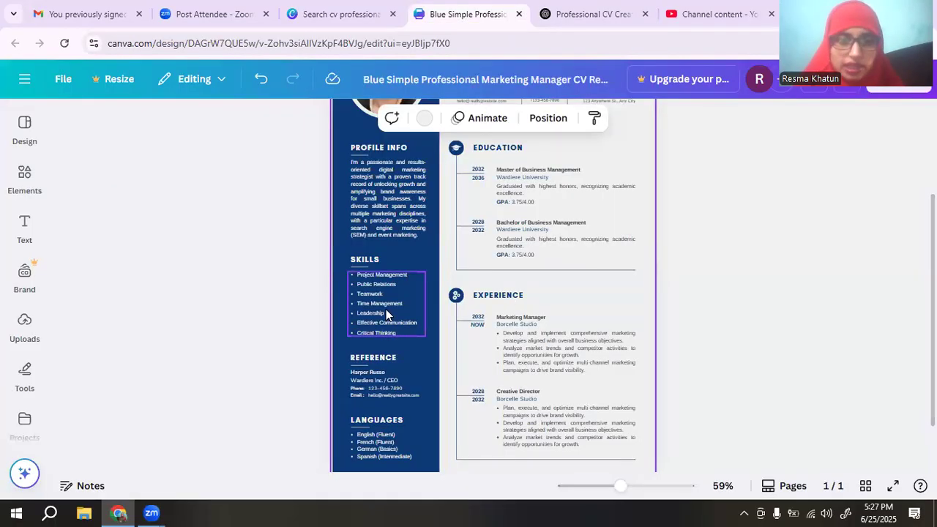
Replace the template's Skills text with the ten checkmarked marketing skills from ChatGPT.
click(394, 305)
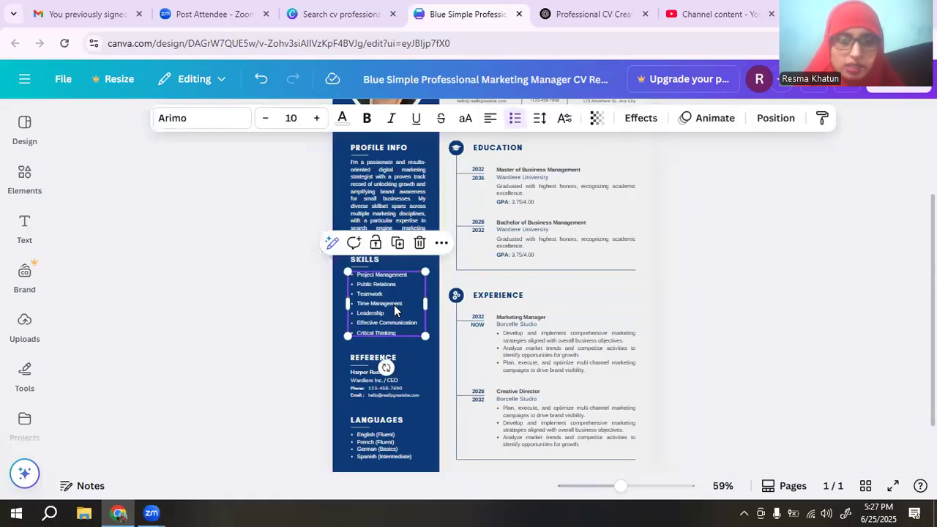
click(394, 304)
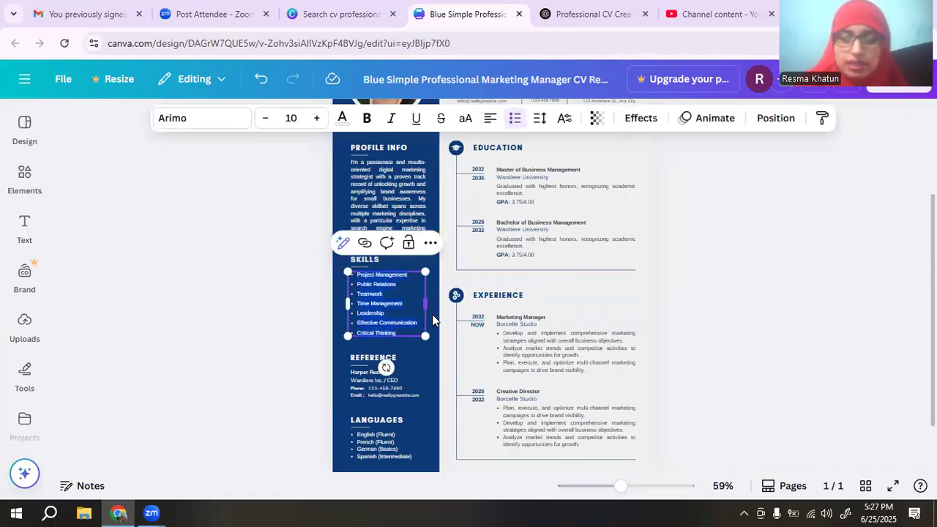
key(BackSpace)
text(✅ Facebook Marketing & Meta Ads Manager ✅ Instagram Campaigns & Reels Strategy ✅ LinkedIn B2B Marketing & Lead Generation ✅ Twitter (X) Branding & Trend Engagement ✅ YouTube SEO & Channel Growth ✅ Canva Graphic Design & Visual Content ✅ Paid Ad Campaigns (Traffic, Sales, Leads) ✅ Audience Research & Targeting ✅ Social Media Analytics & Insights ✅ Client Communication & Reporting)
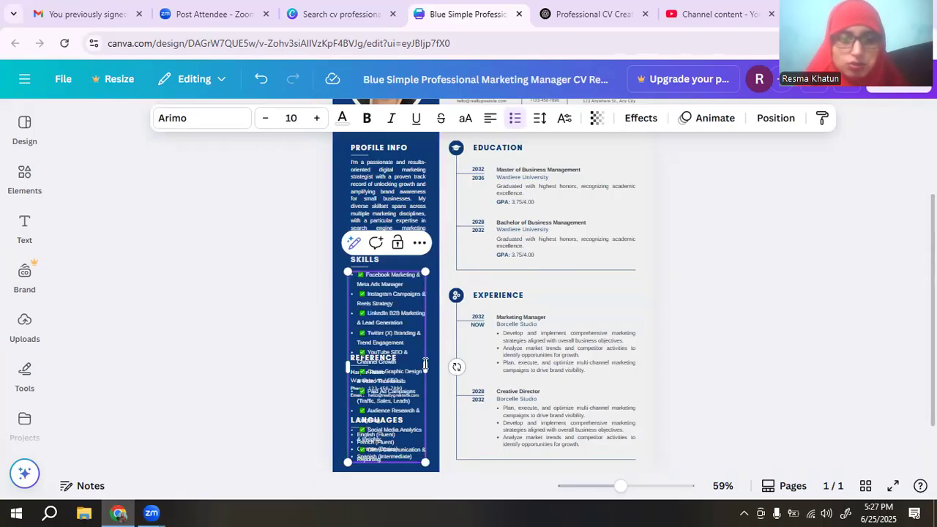
Resize the Skills box and its text so the list fits the sidebar above Reference.
drag(436, 366, 430, 369)
drag(424, 460, 435, 331)
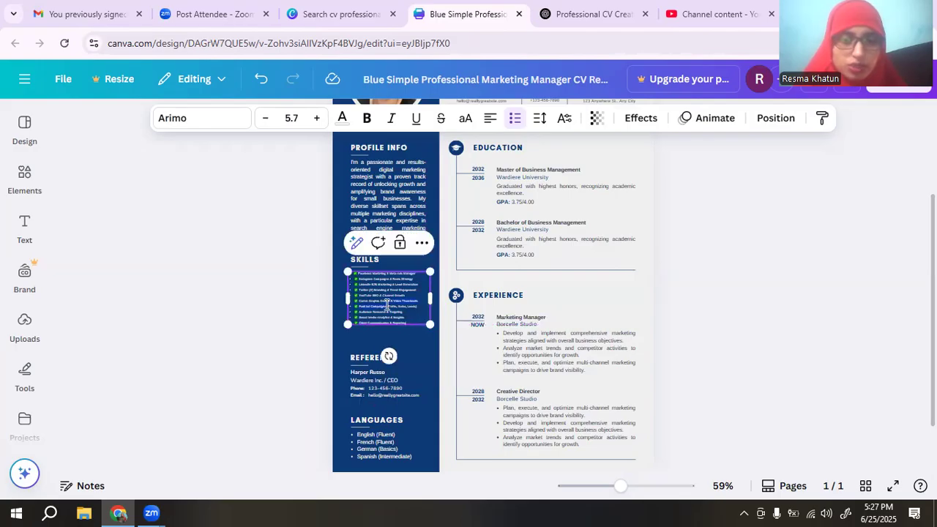
drag(432, 330, 436, 333)
click(682, 290)
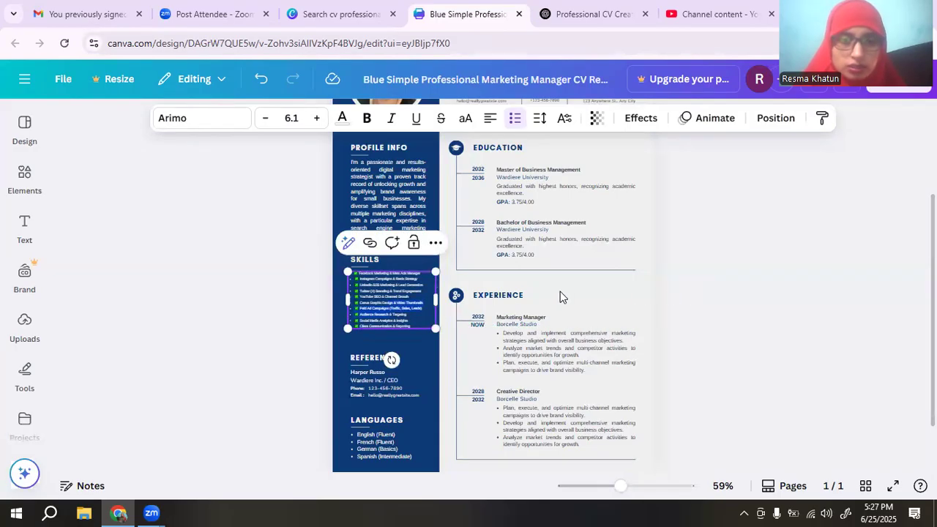
click(431, 299)
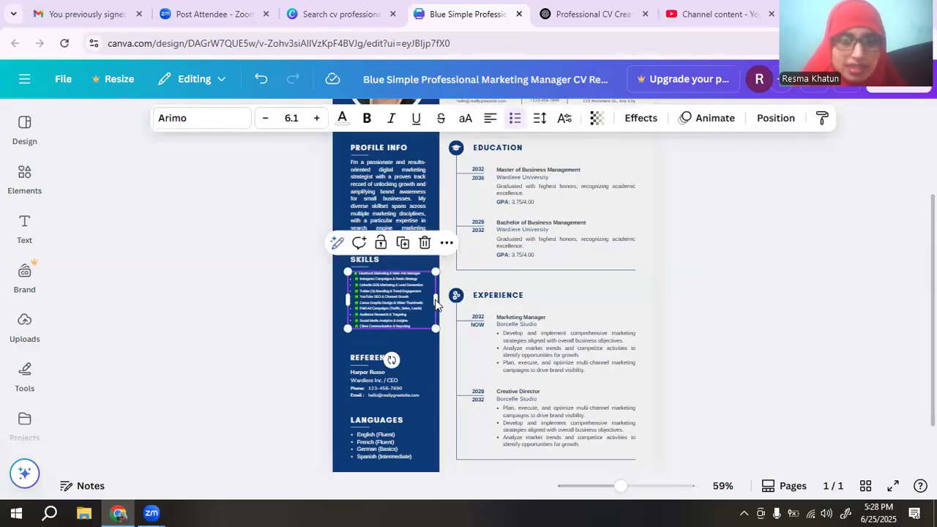
drag(434, 301, 426, 301)
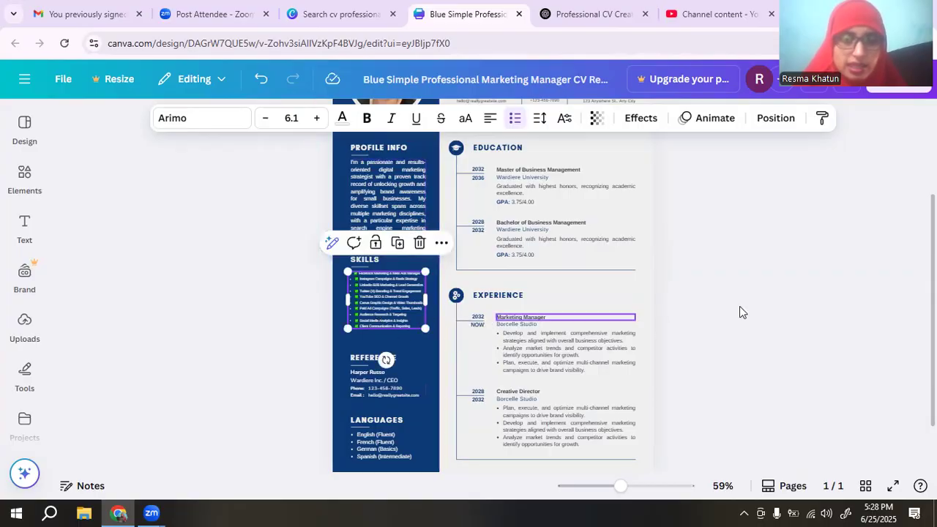
click(763, 305)
drag(625, 488, 651, 488)
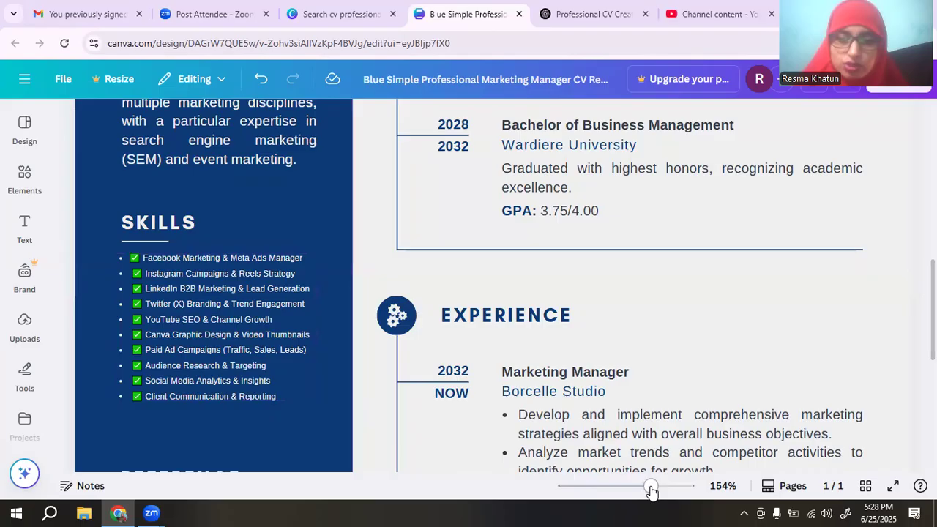
drag(644, 492, 618, 487)
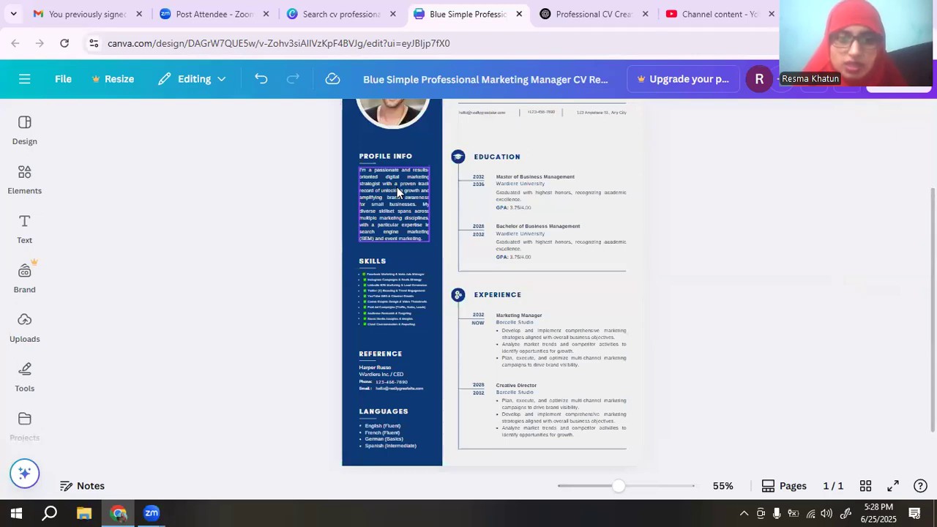
scroll(402, 188, up, 2)
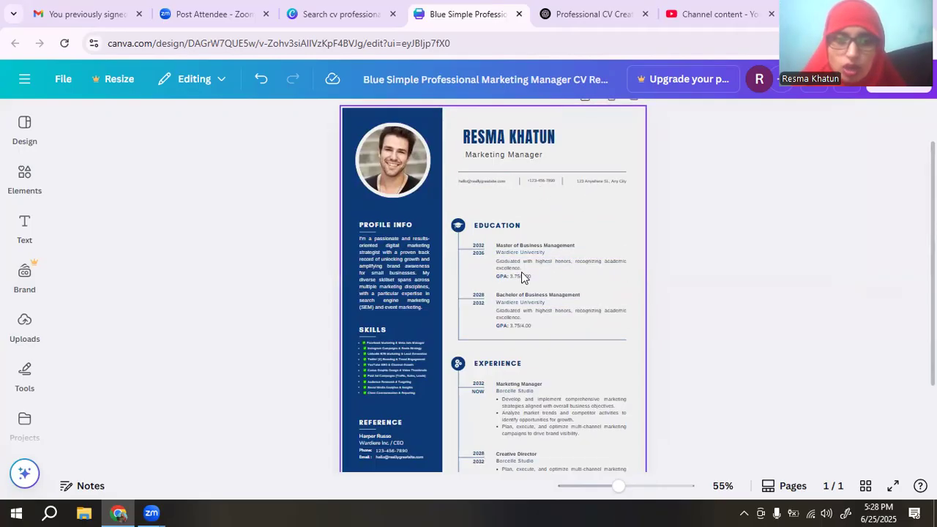
click(594, 20)
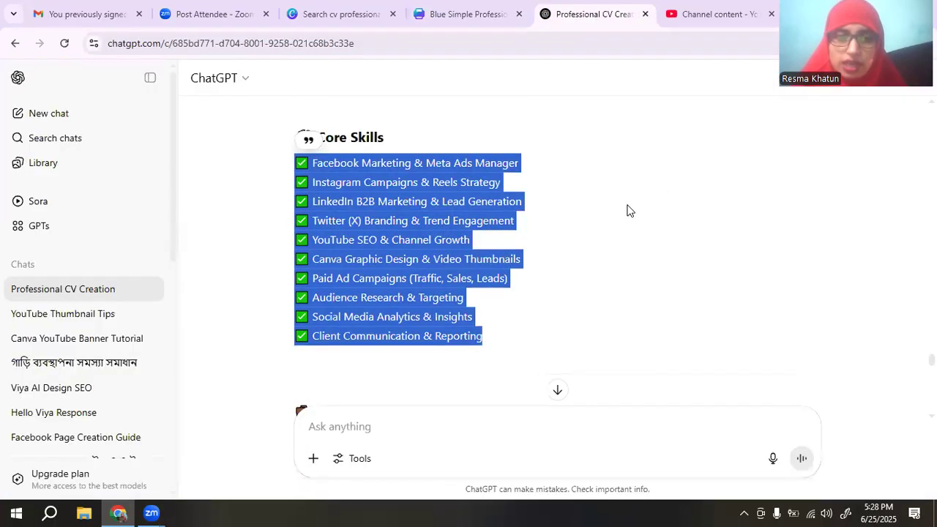
scroll(628, 209, down, 5)
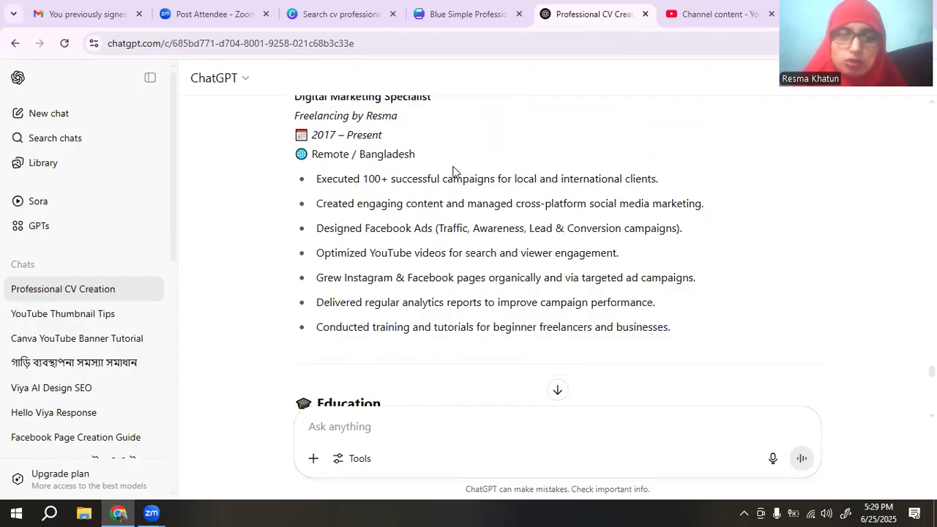
scroll(550, 261, down, 4)
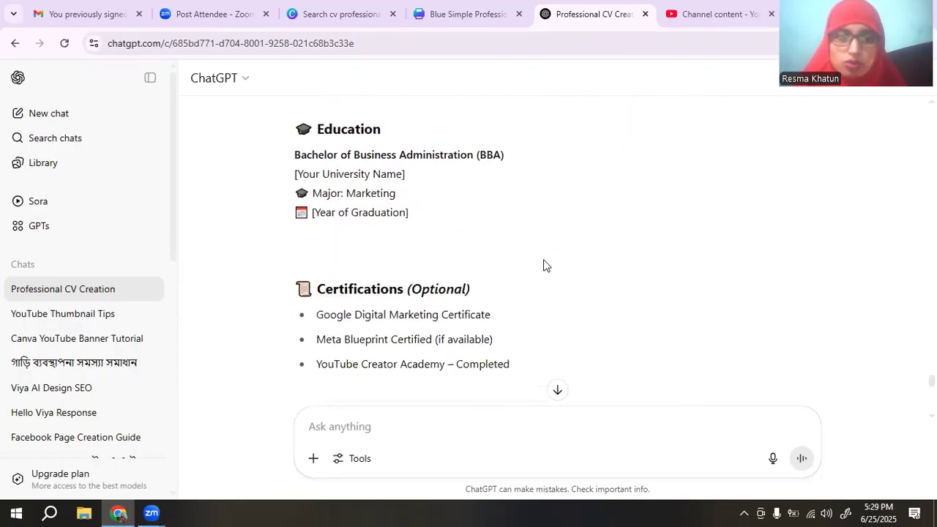
scroll(590, 236, down, 5)
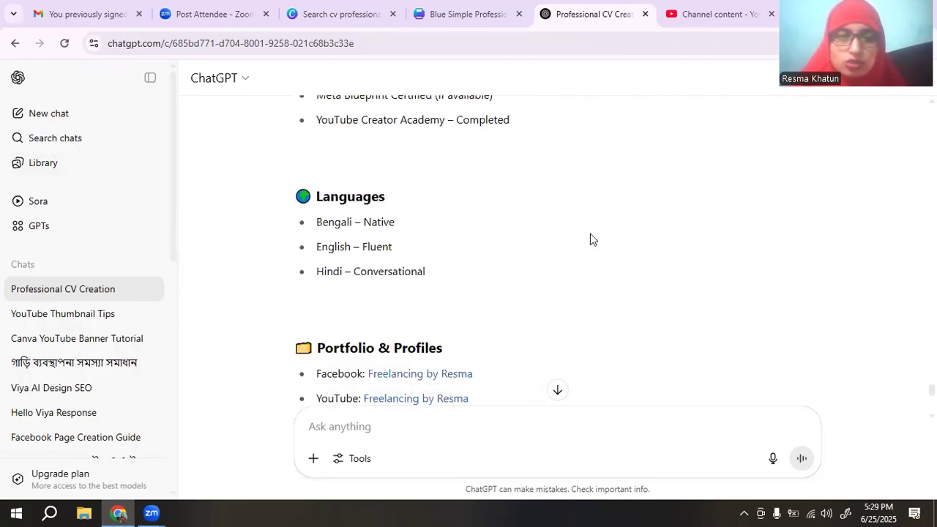
scroll(590, 233, down, 3)
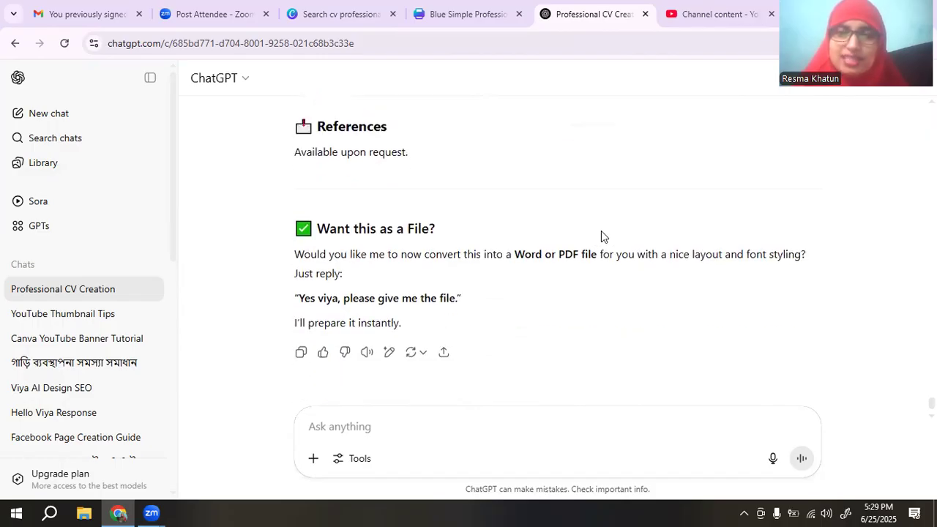
scroll(601, 237, up, 7)
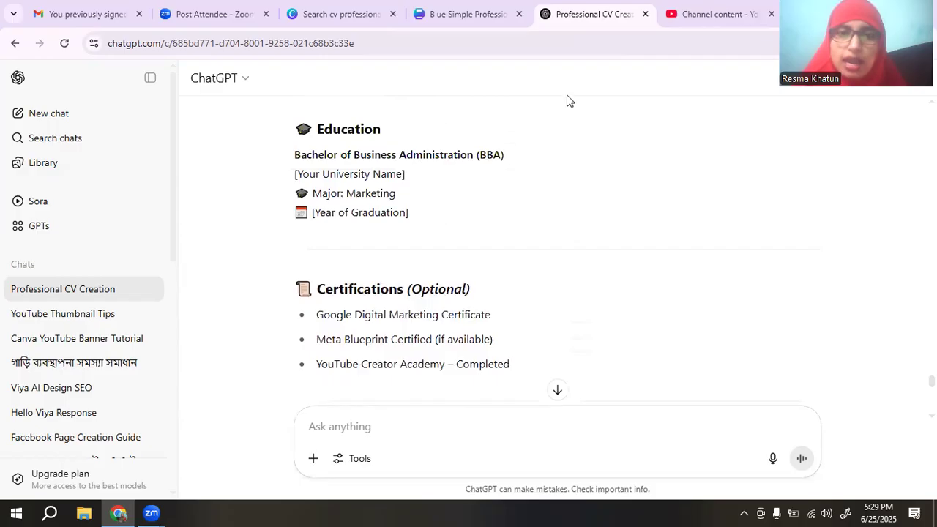
click(456, 12)
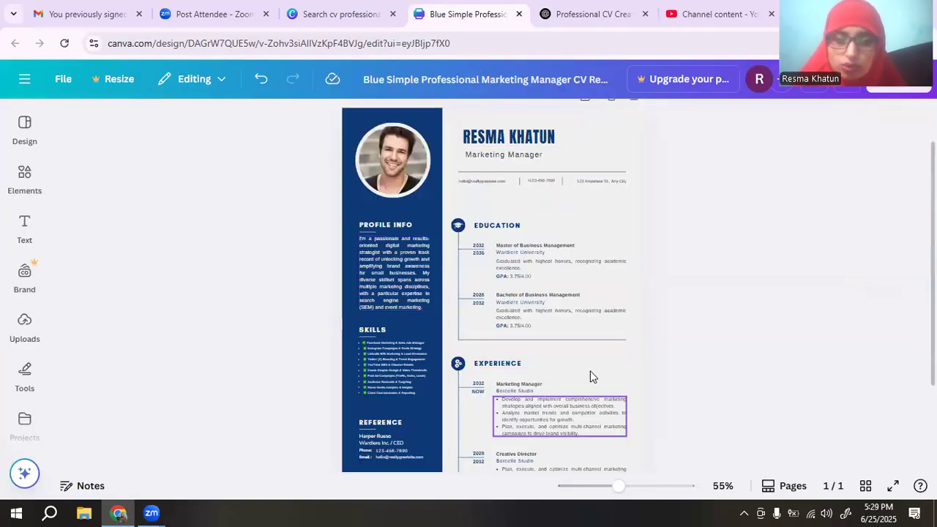
Show the previously uploaded images in the Uploads panel, closing the file picker without uploading.
scroll(634, 360, down, 3)
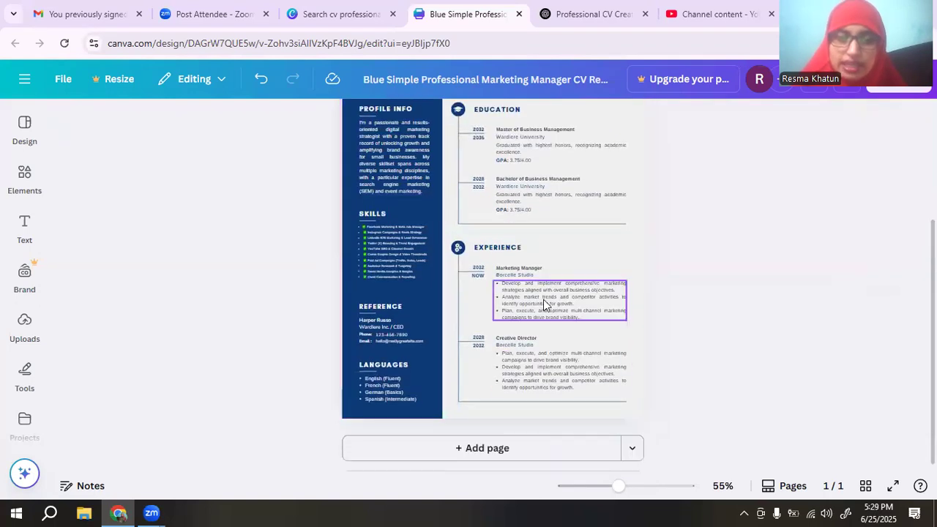
click(529, 193)
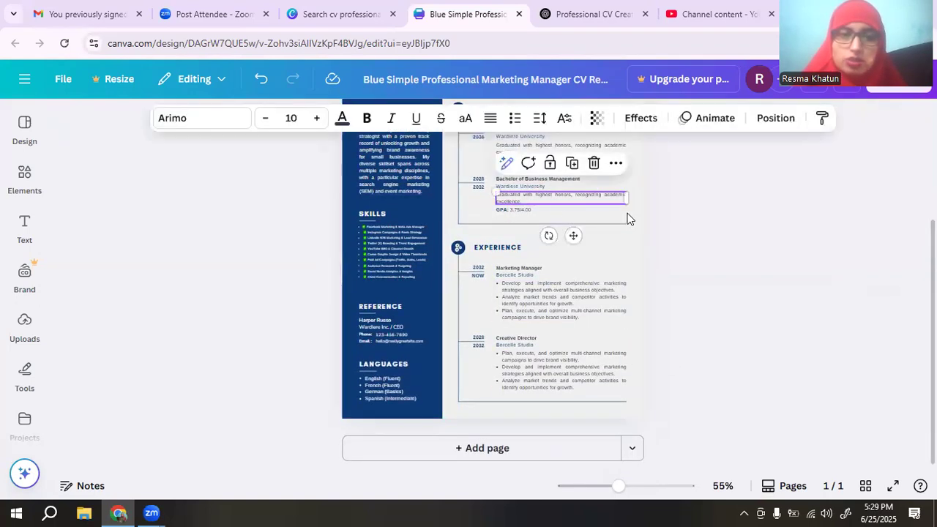
click(780, 222)
scroll(724, 226, up, 5)
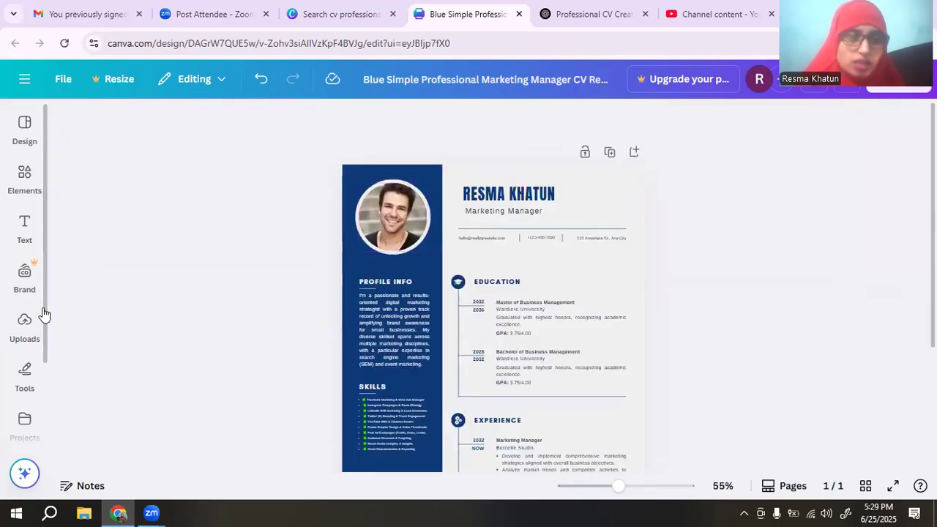
click(27, 327)
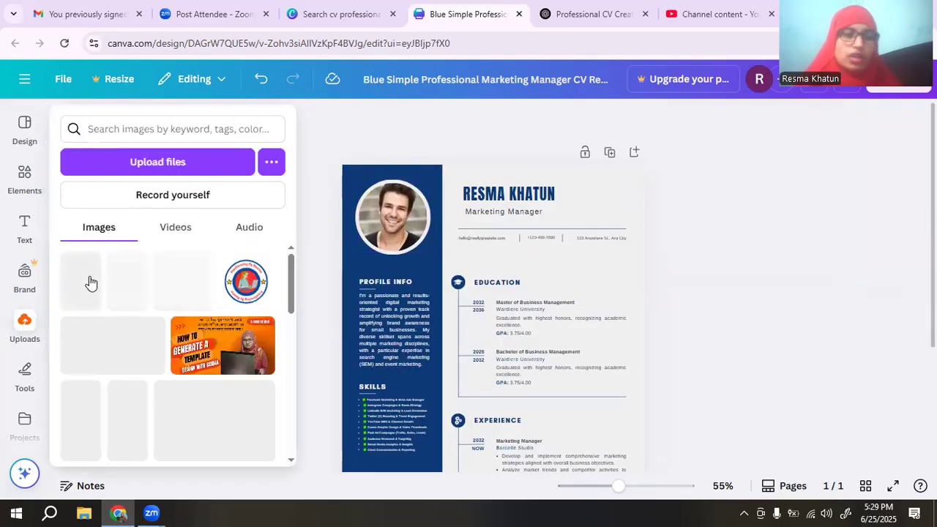
click(164, 164)
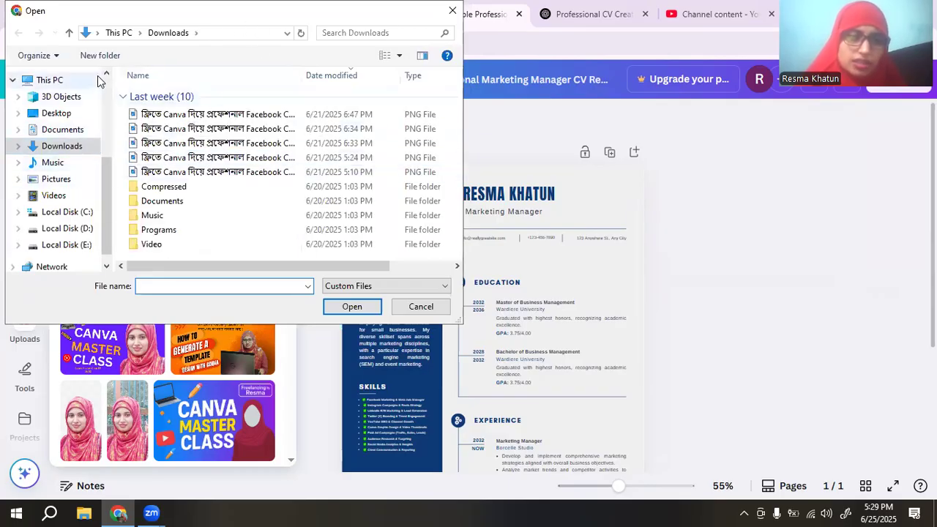
click(452, 11)
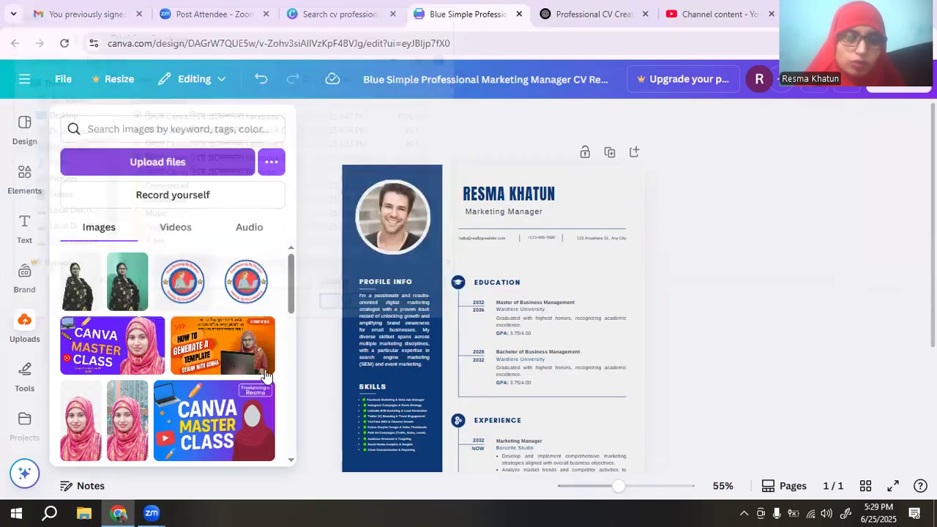
Delete the man's portrait from the profile circle, keeping the empty circular frame.
click(25, 325)
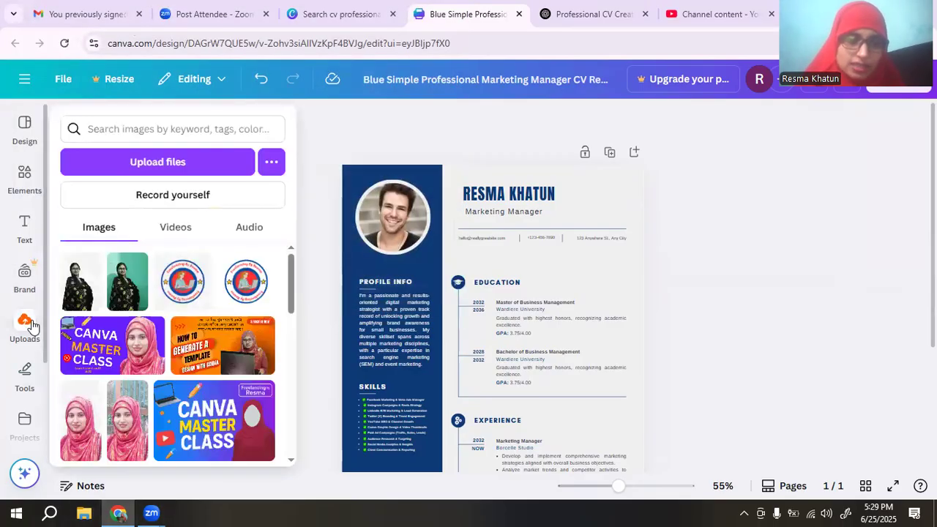
click(545, 214)
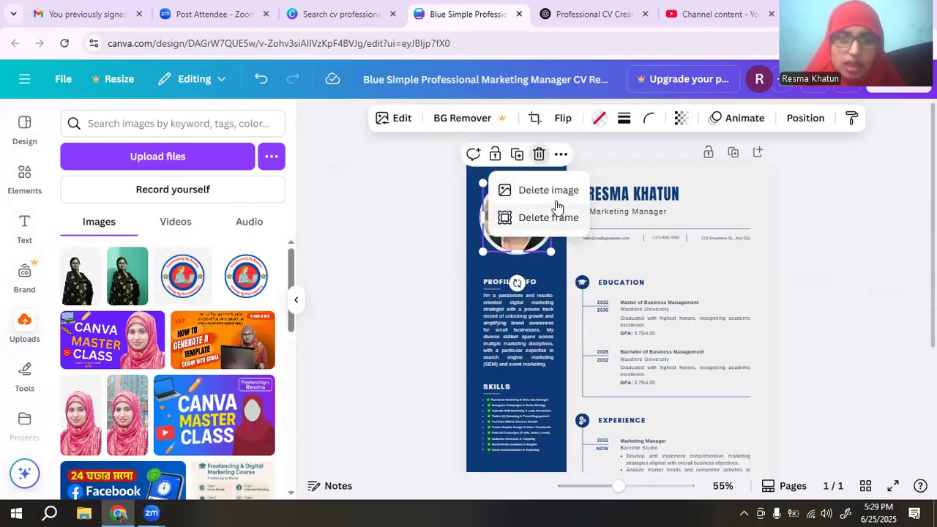
click(551, 192)
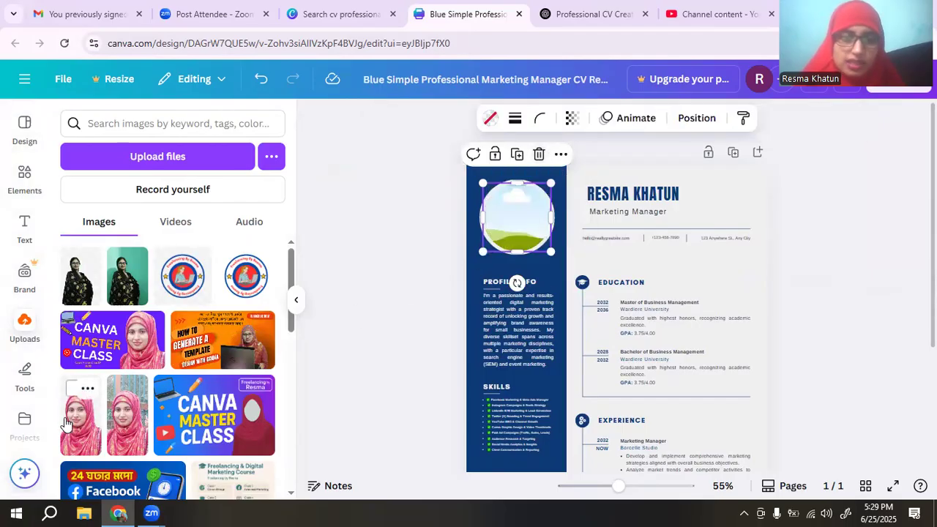
Drag the woman's own pink-headscarf photo from Uploads into the empty circle frame.
drag(80, 413, 468, 223)
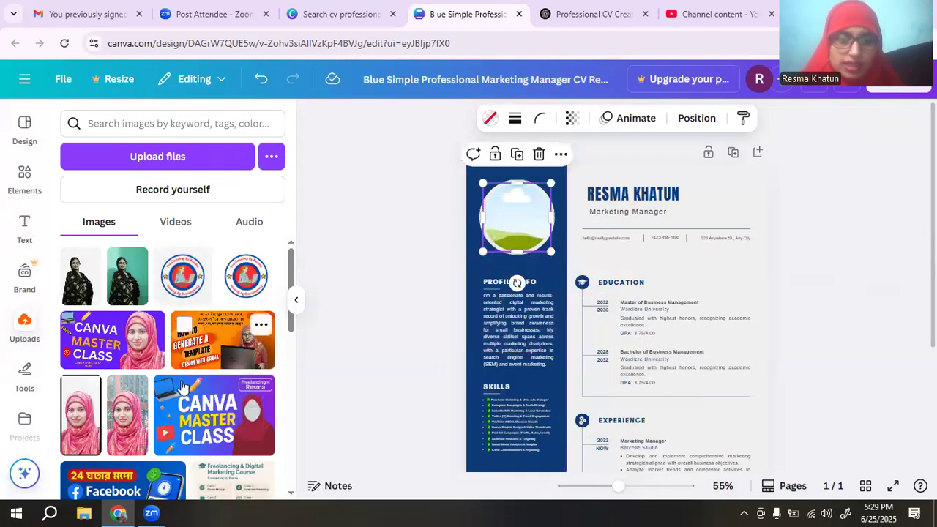
drag(119, 389, 453, 245)
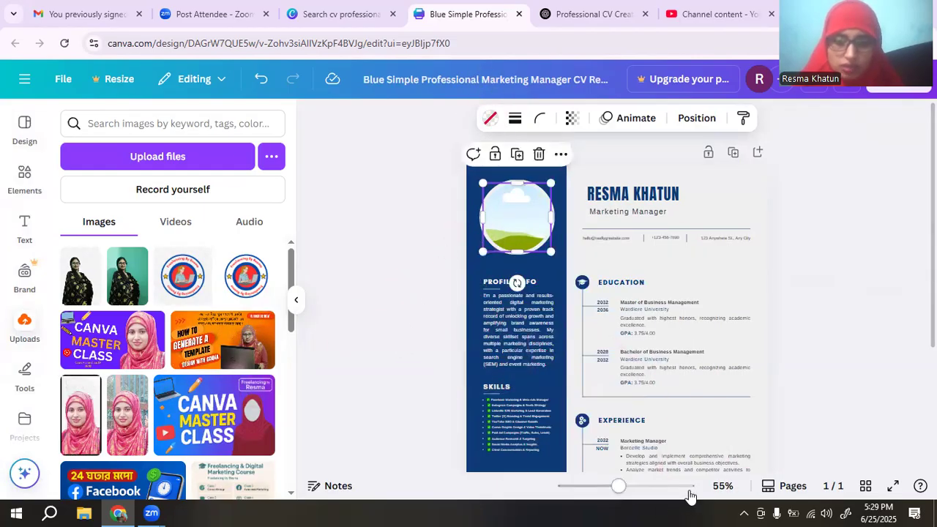
drag(617, 489, 600, 489)
drag(73, 410, 560, 195)
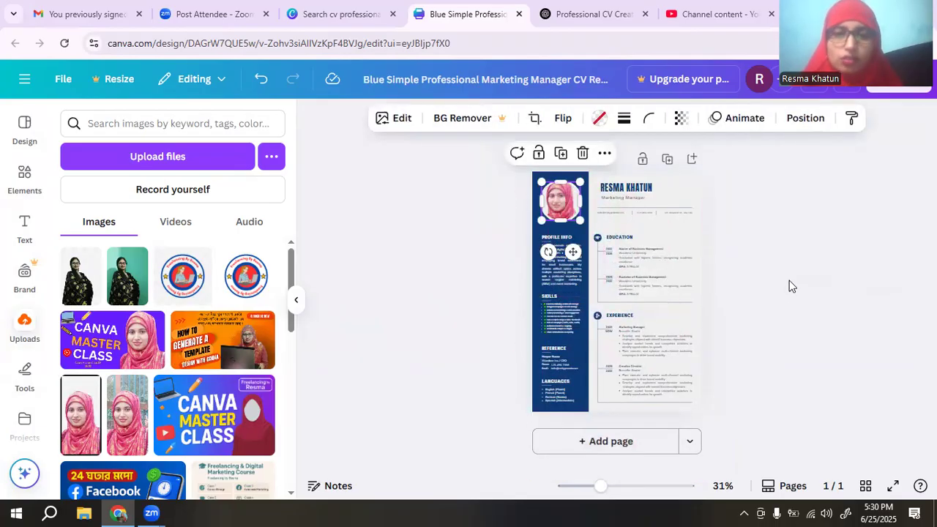
click(795, 262)
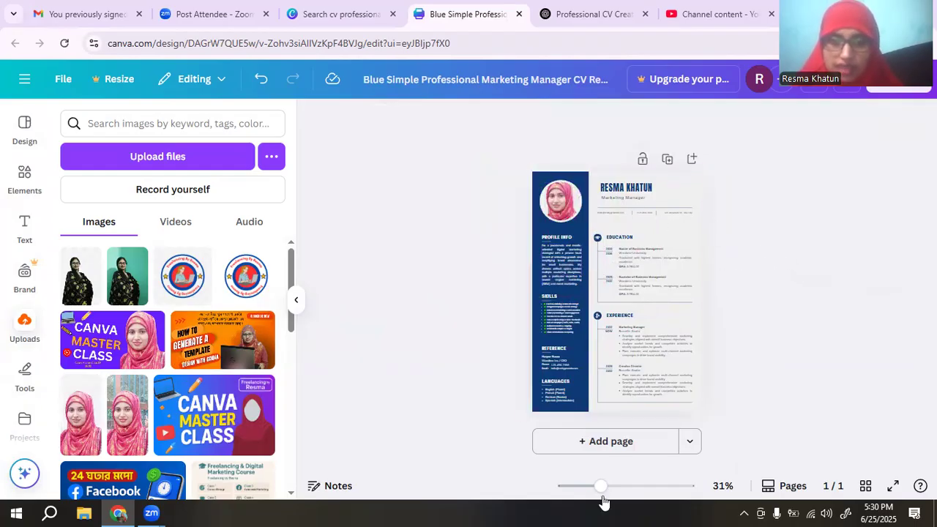
Zoom back in on the CV page.
mouse_move(600, 485)
mouse_down()
mouse_move(621, 486)
mouse_move(609, 493)
mouse_up()
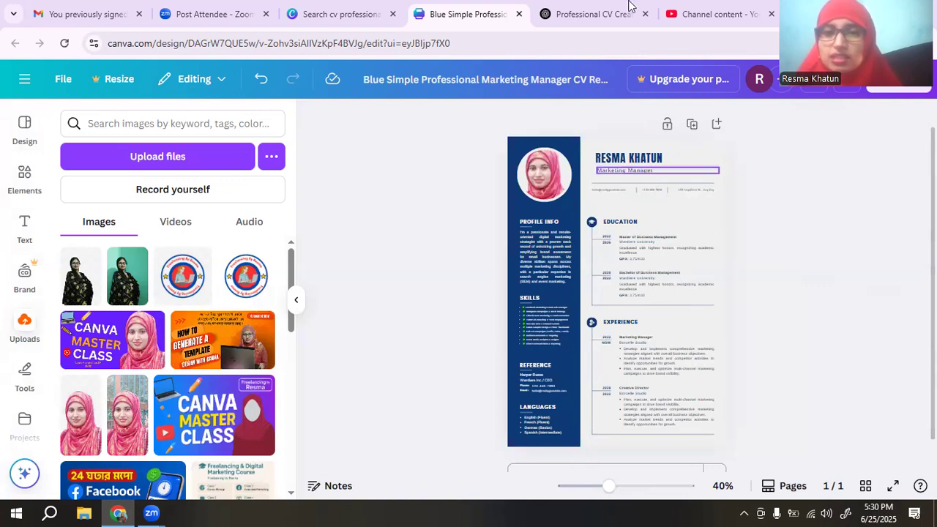
Review ChatGPT's Education, Certifications and Languages sections, rate the reply helpful, and return to Canva.
click(569, 9)
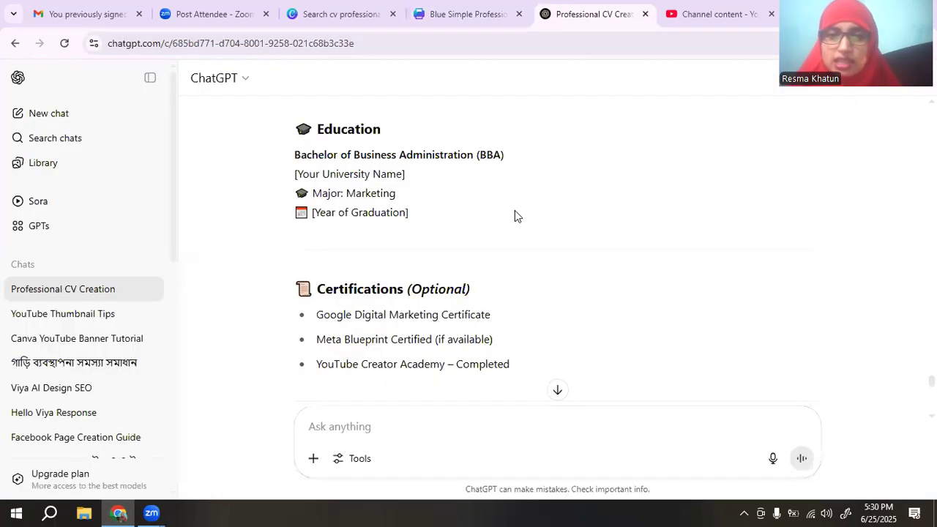
scroll(515, 209, down, 3)
scroll(530, 206, down, 6)
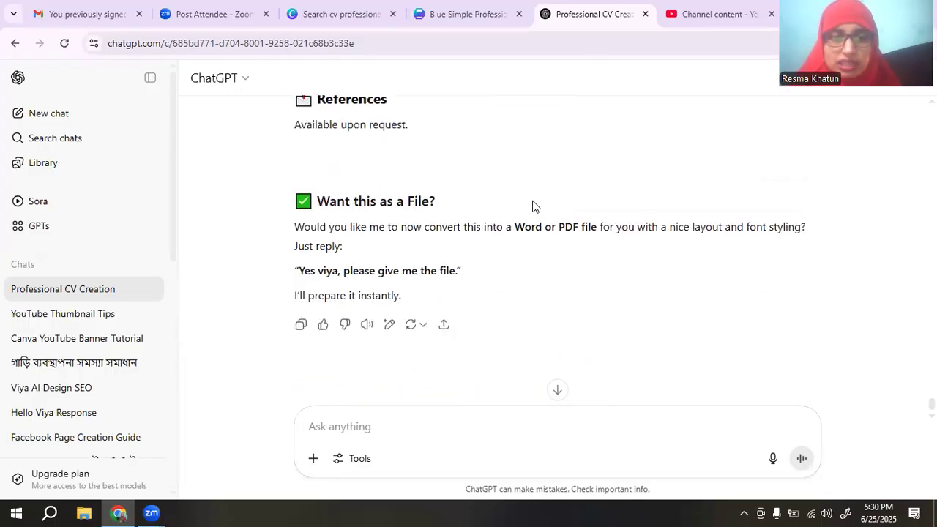
click(323, 314)
scroll(582, 279, up, 10)
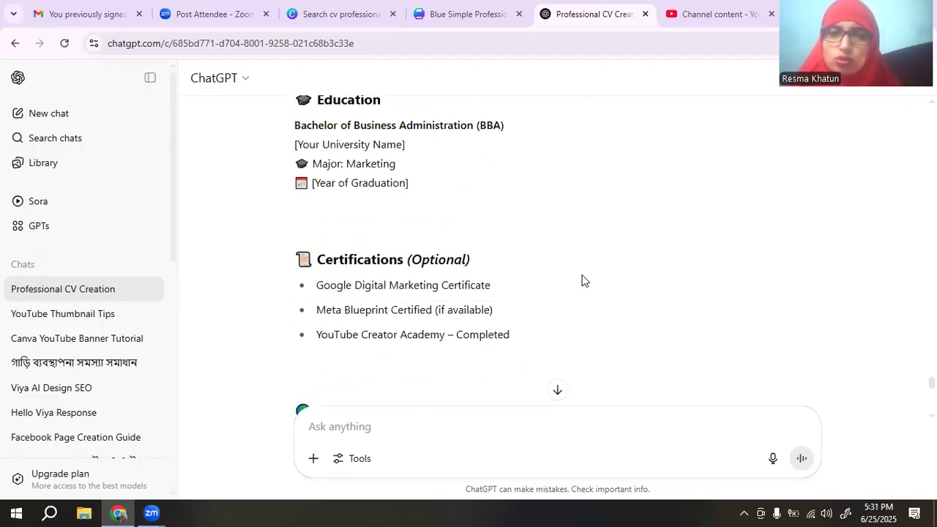
scroll(589, 285, down, 3)
scroll(592, 285, down, 3)
scroll(592, 285, up, 6)
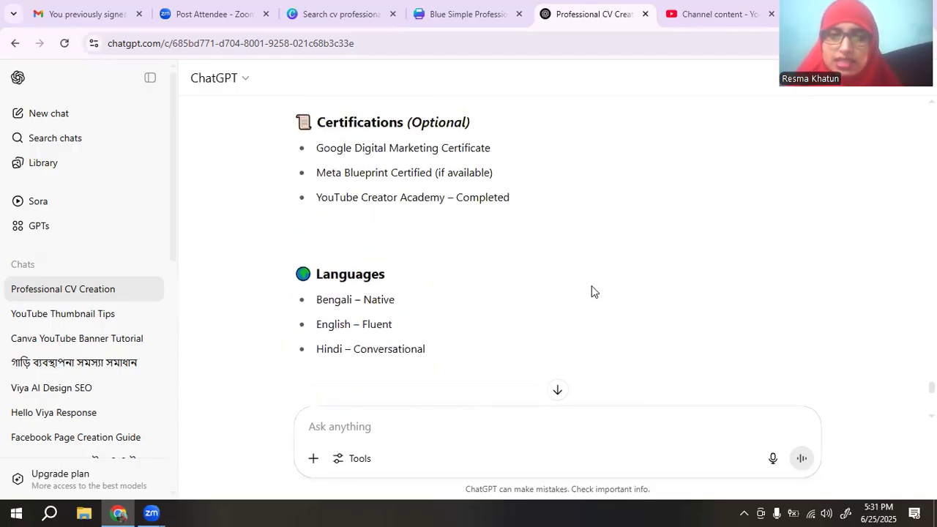
click(448, 15)
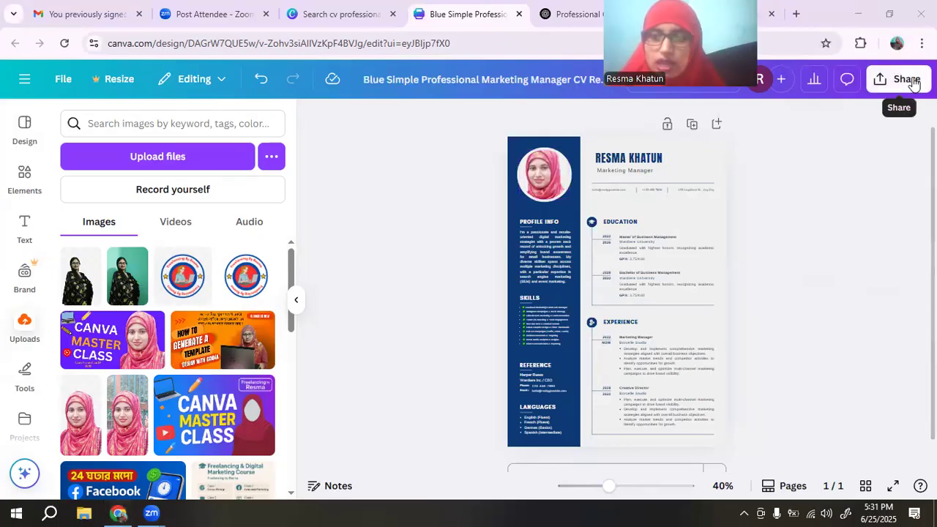
Change the sidebar colour to Cobalt blue (#004aad) after trying turquoise and aqua.
click(576, 155)
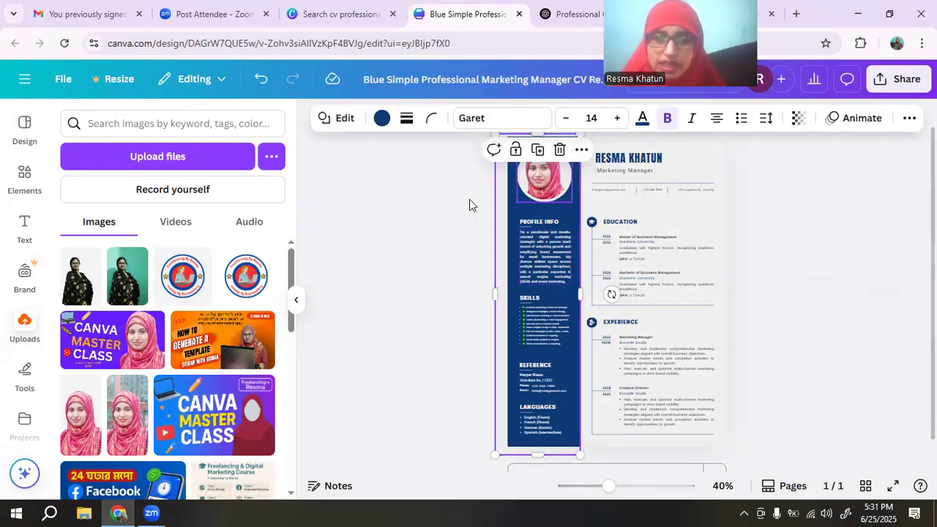
click(382, 119)
scroll(265, 275, down, 5)
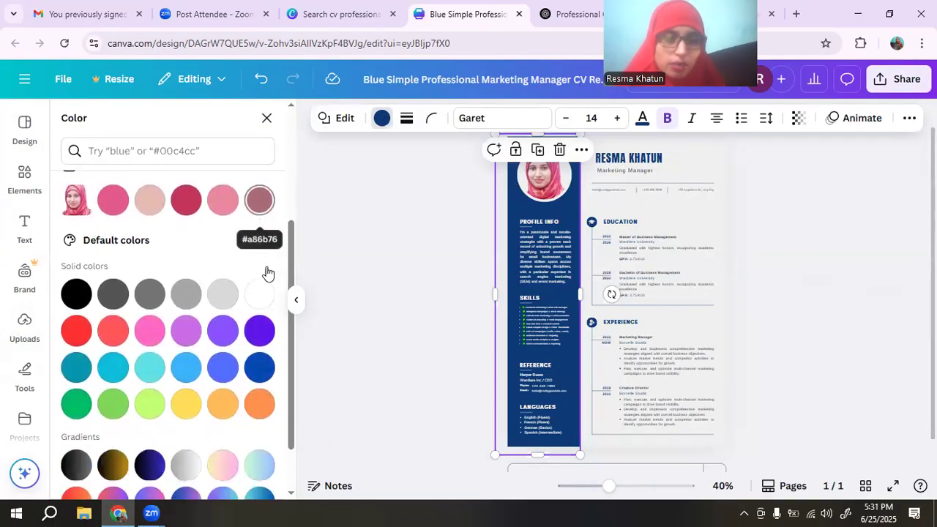
click(150, 354)
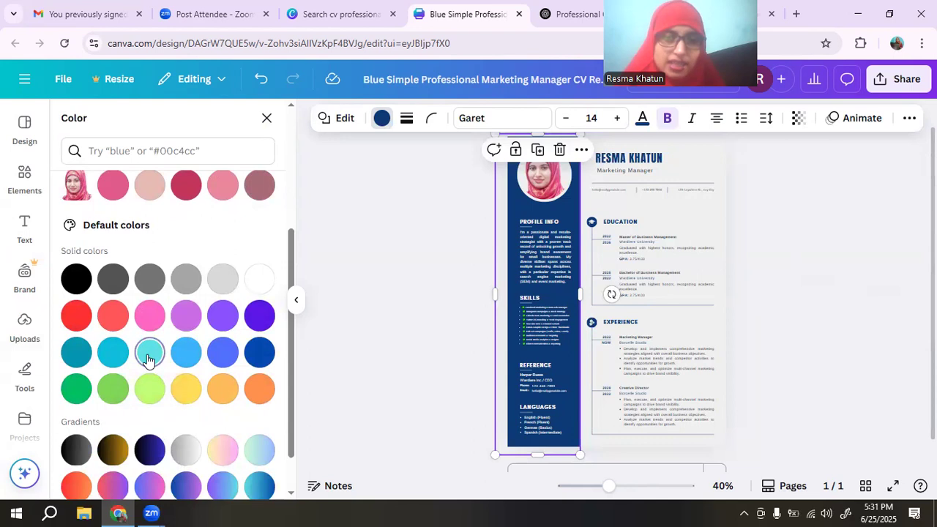
click(114, 354)
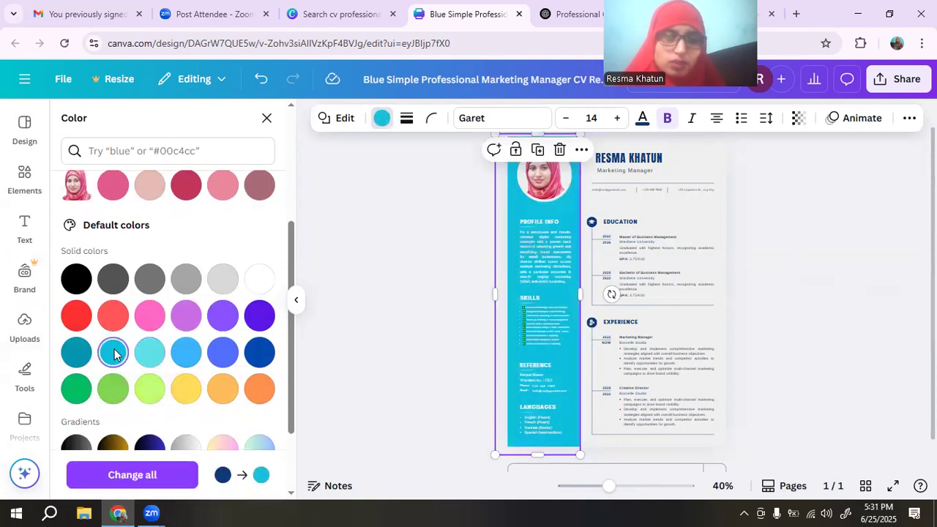
click(258, 354)
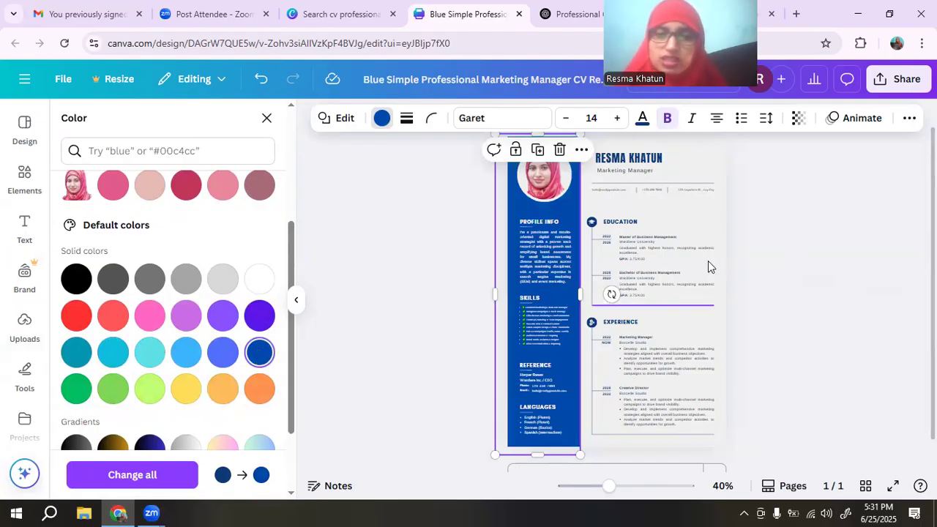
click(822, 213)
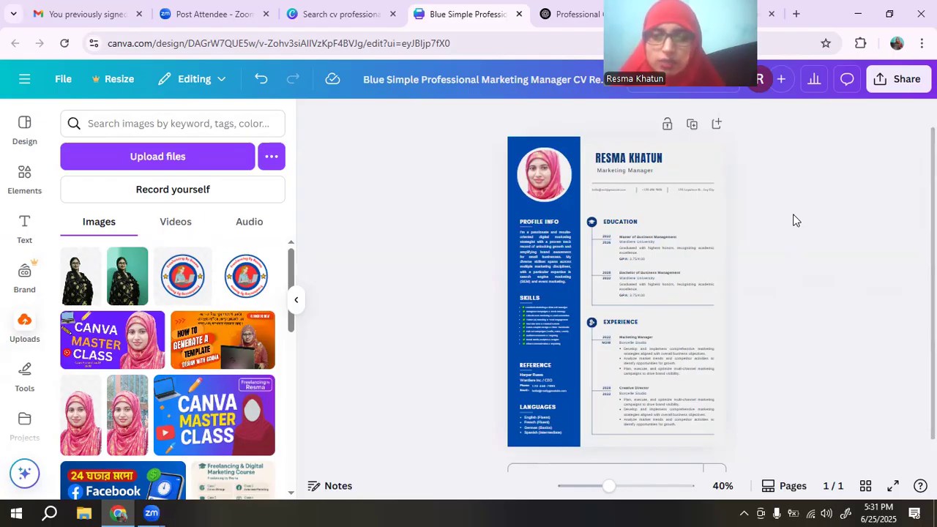
Download the CV as a PDF Standard file and reveal it in its folder.
click(905, 79)
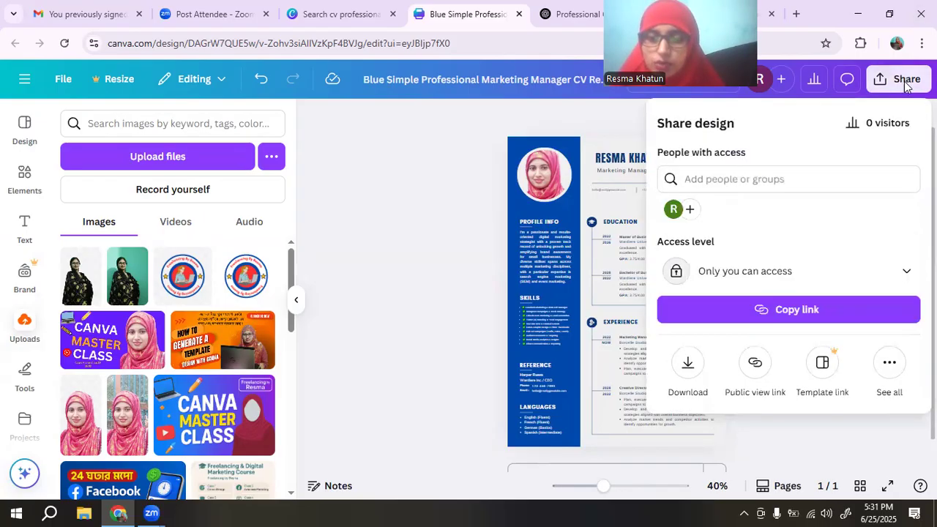
click(688, 377)
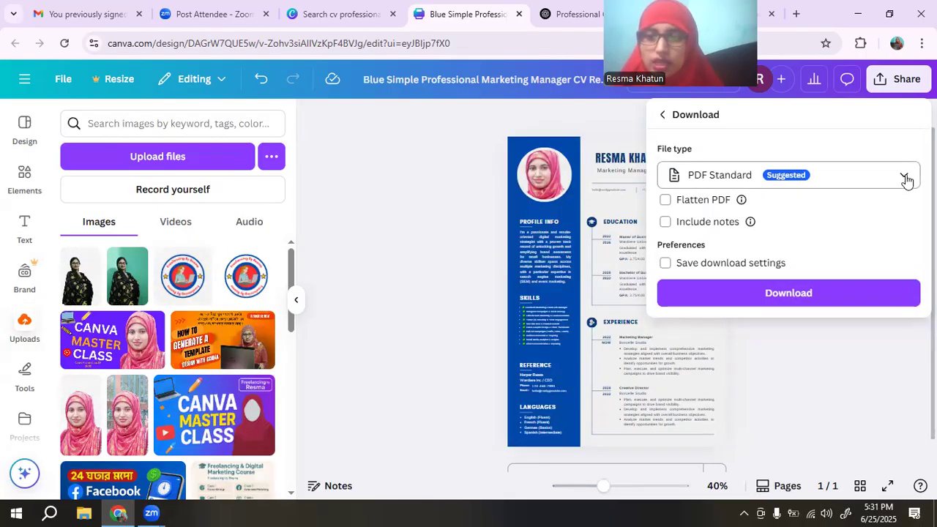
click(806, 294)
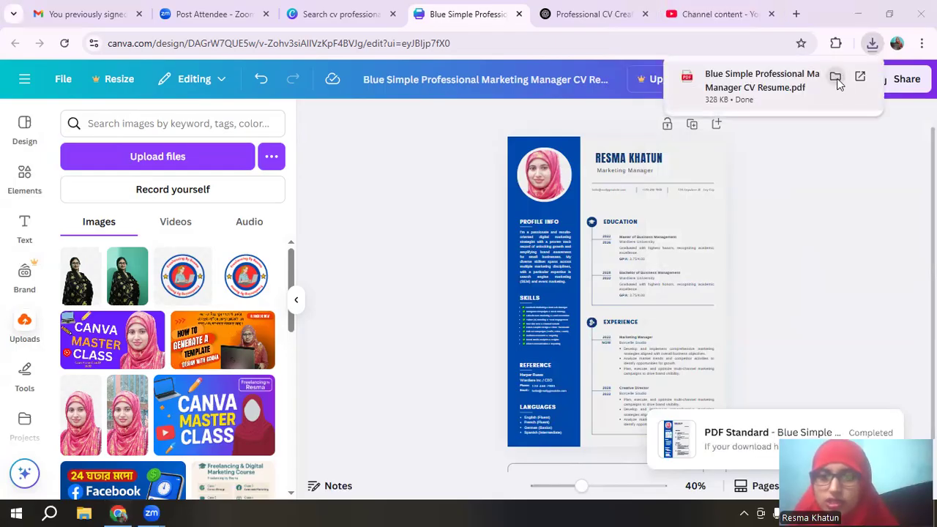
click(835, 77)
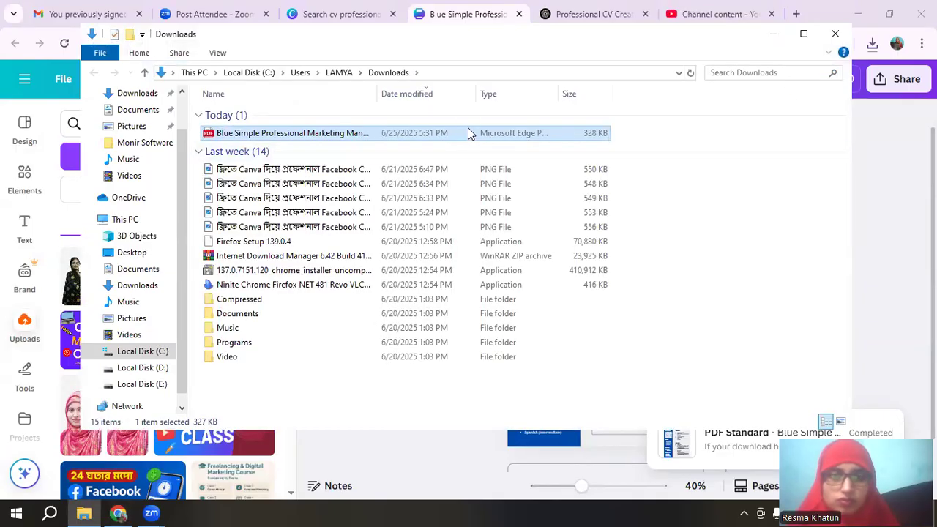
Open the resume PDF from Downloads, always using Microsoft Edge for .pdf files.
double_click(469, 133)
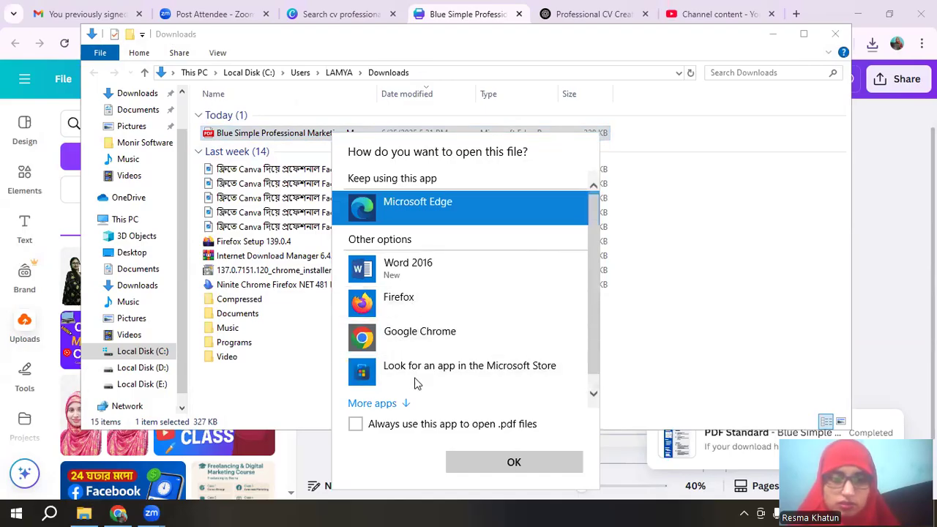
click(355, 424)
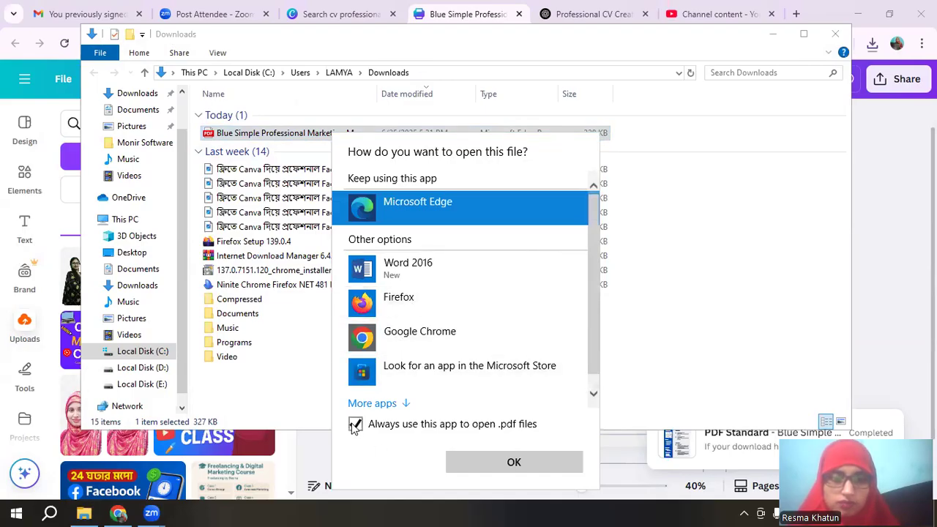
click(511, 463)
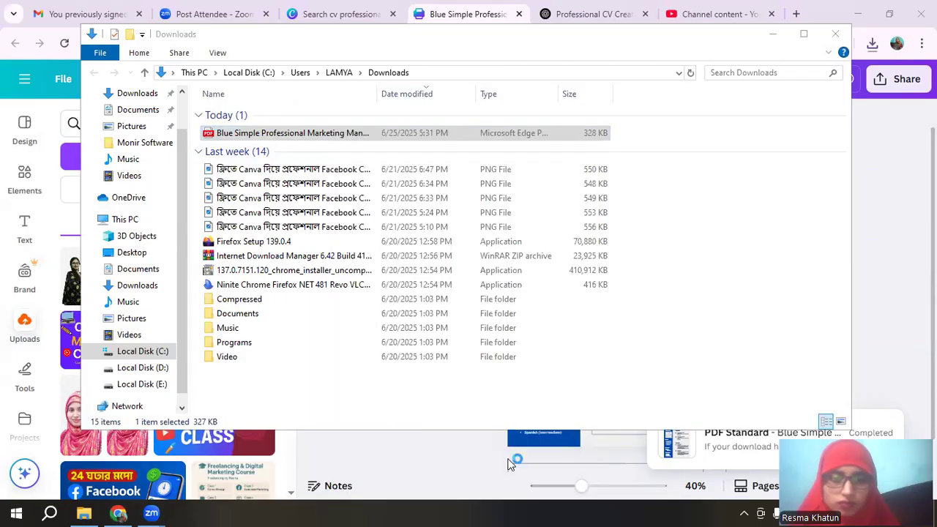
Open the 328 KB CV PDF in Edge, review the whole page, then minimize the viewer.
double_click(504, 137)
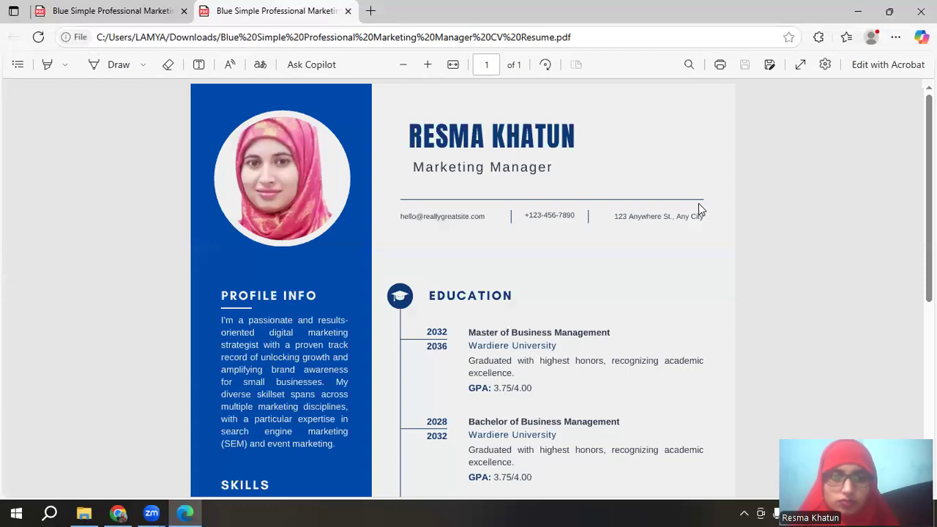
scroll(698, 205, down, 5)
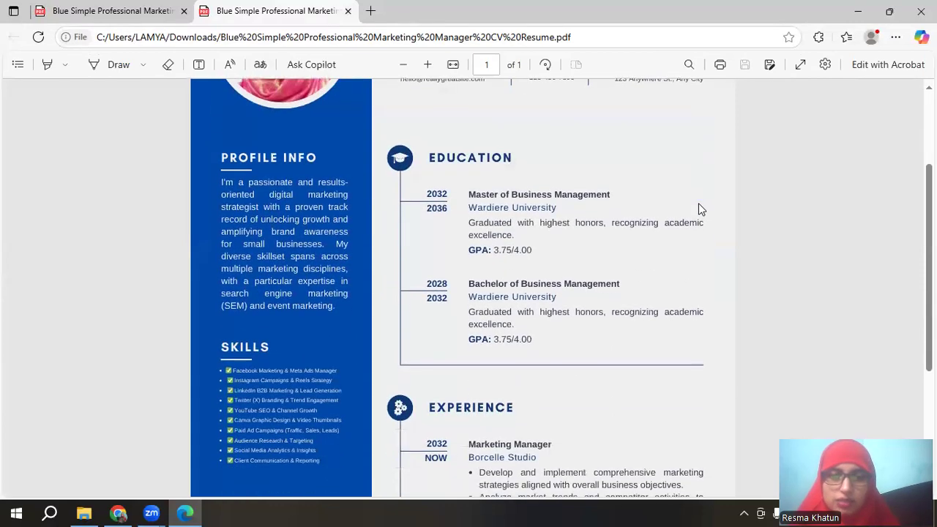
scroll(699, 209, up, 5)
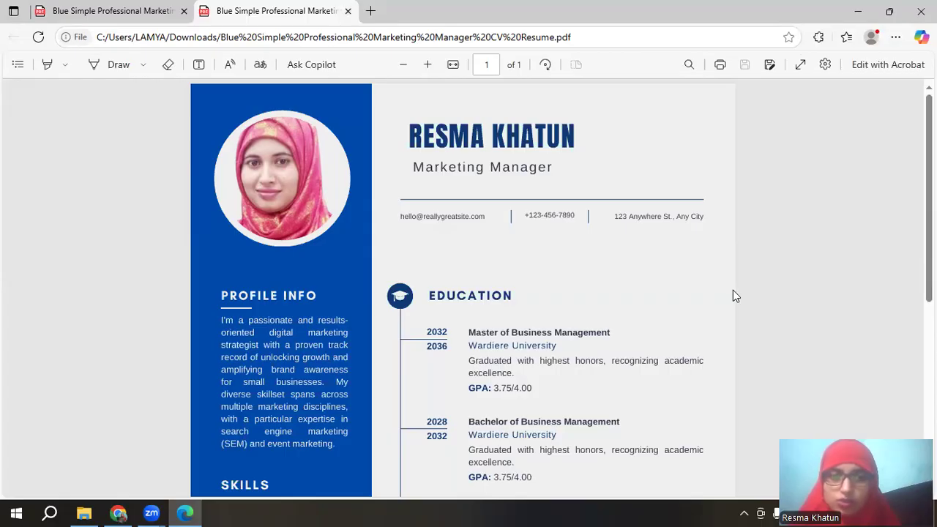
scroll(735, 292, down, 5)
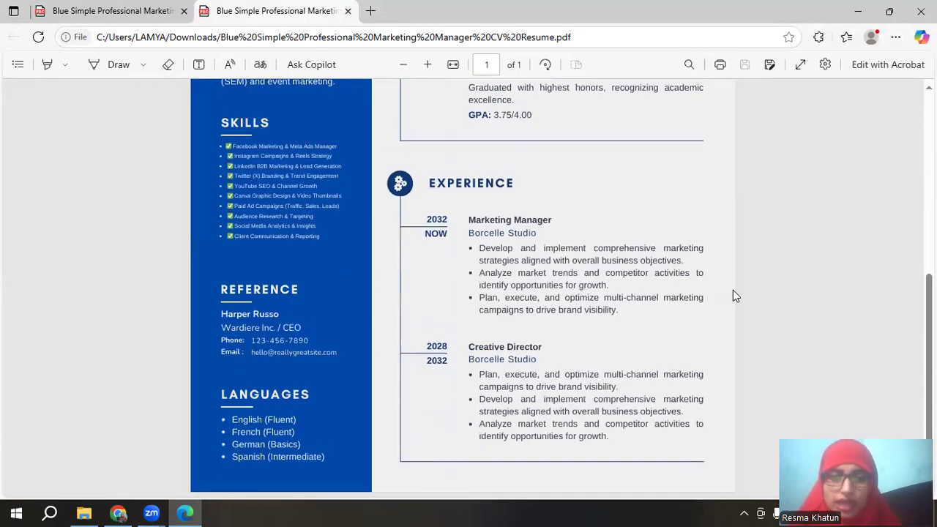
scroll(735, 293, up, 5)
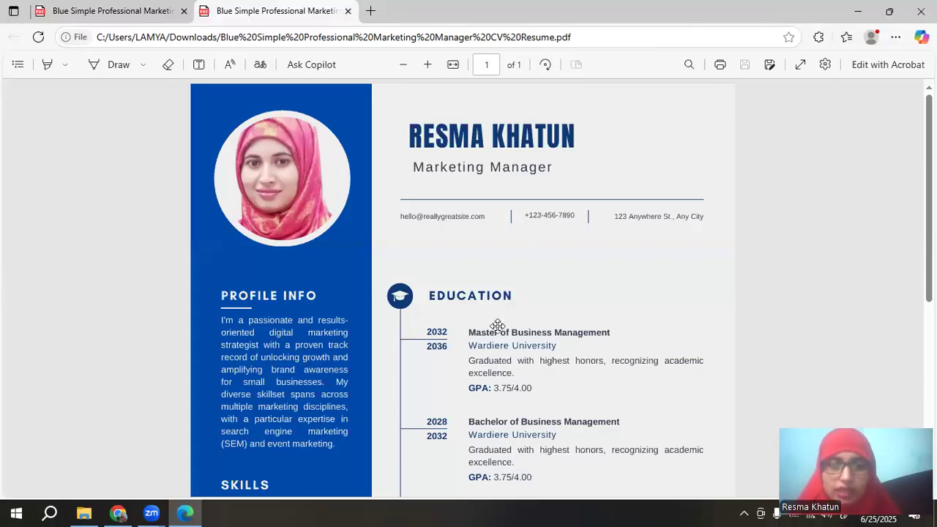
scroll(787, 167, down, 5)
scroll(799, 208, up, 5)
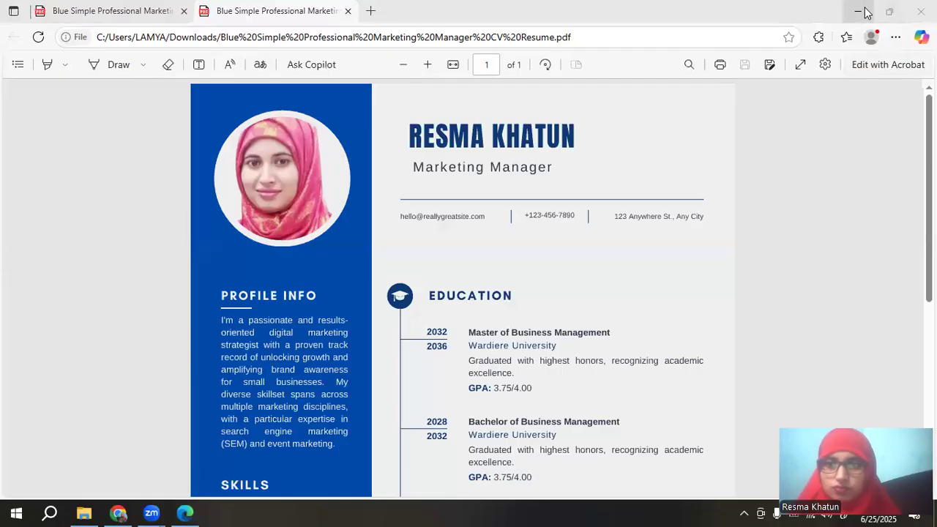
scroll(718, 99, down, 5)
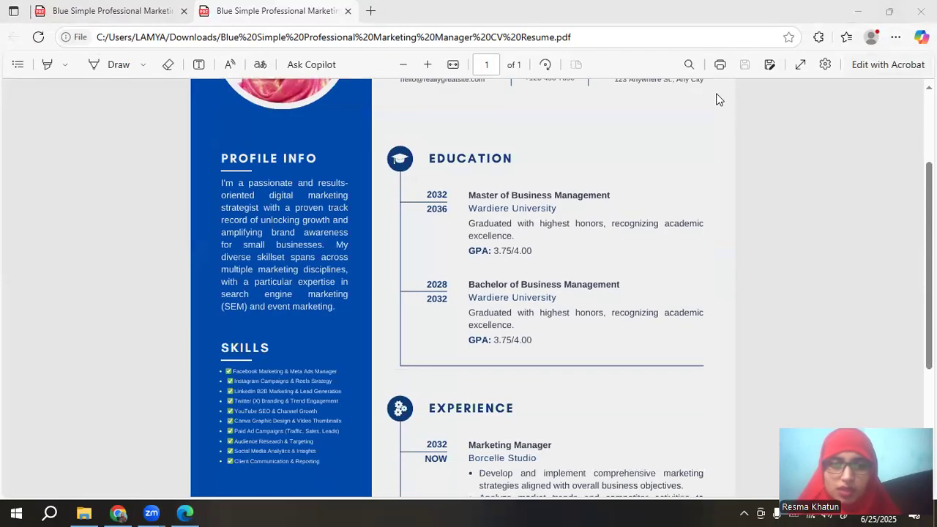
scroll(725, 92, up, 3)
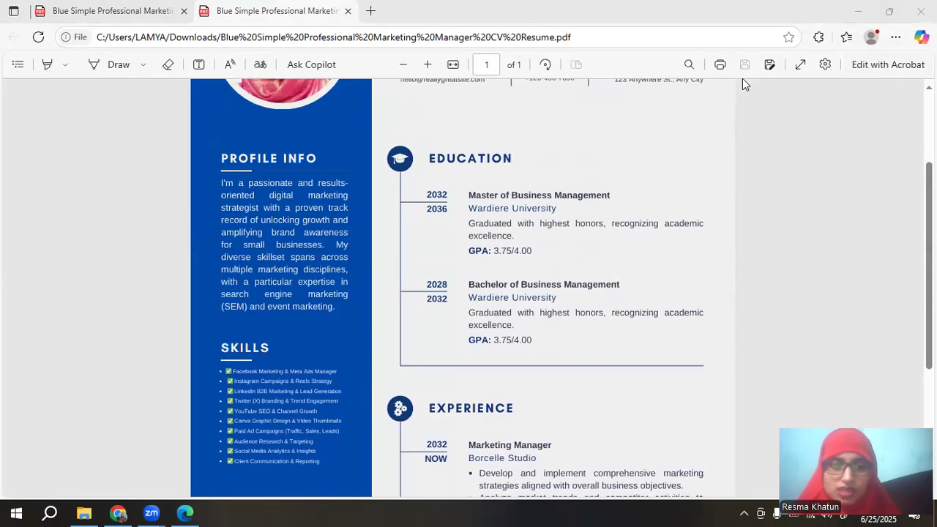
click(857, 11)
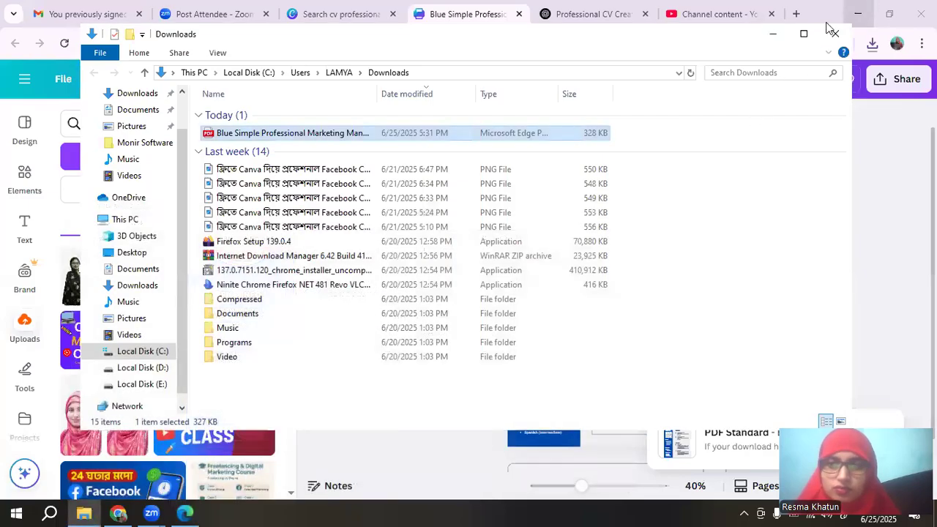
Switch to YouTube Studio's Channel content page listing the uploaded videos, newest from Jun 21, 2025.
click(707, 15)
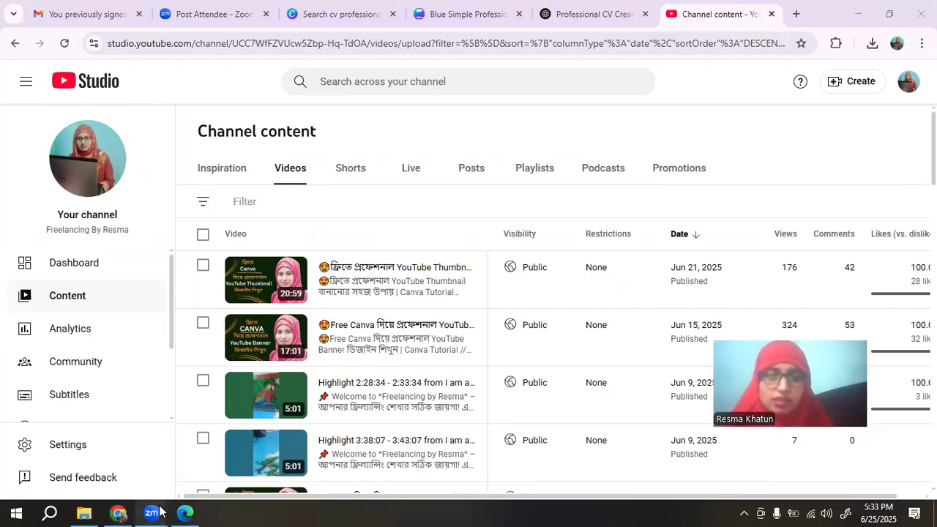
mouse_move(161, 510)
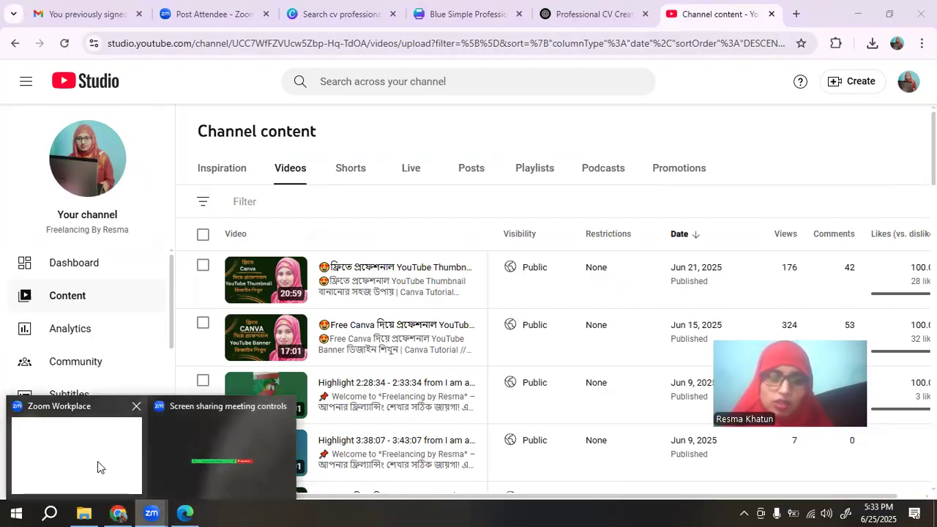